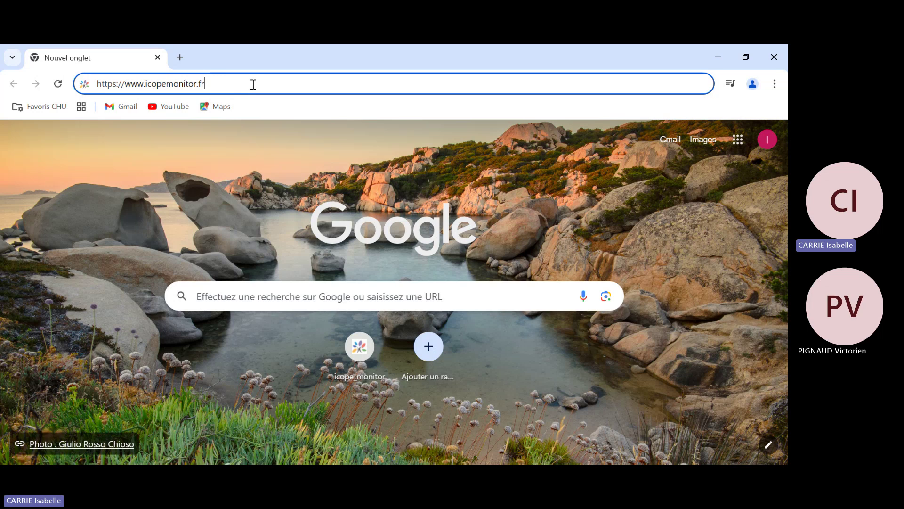
pyautogui.press('Return')
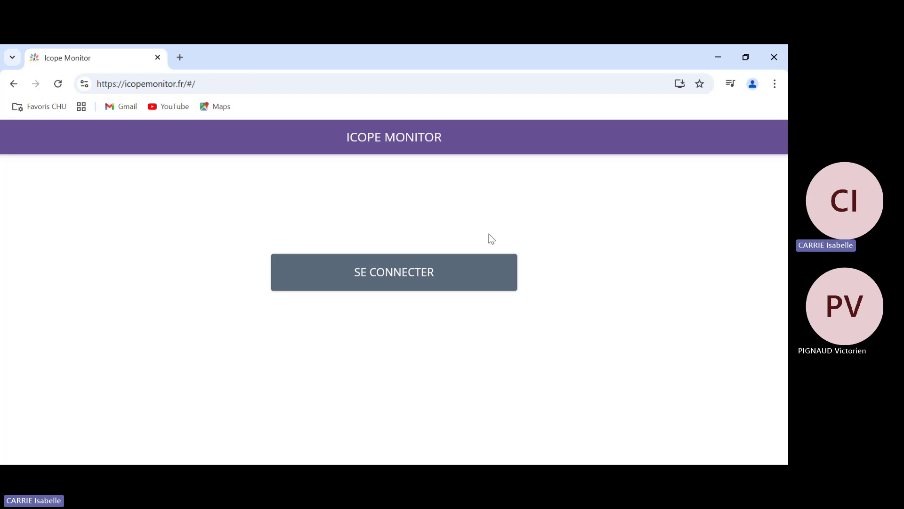
# - Go from the ICOPE sign-in screen through SE CONNECTER to the Enregistrez-vous account-creation page
pyautogui.click(404, 278)
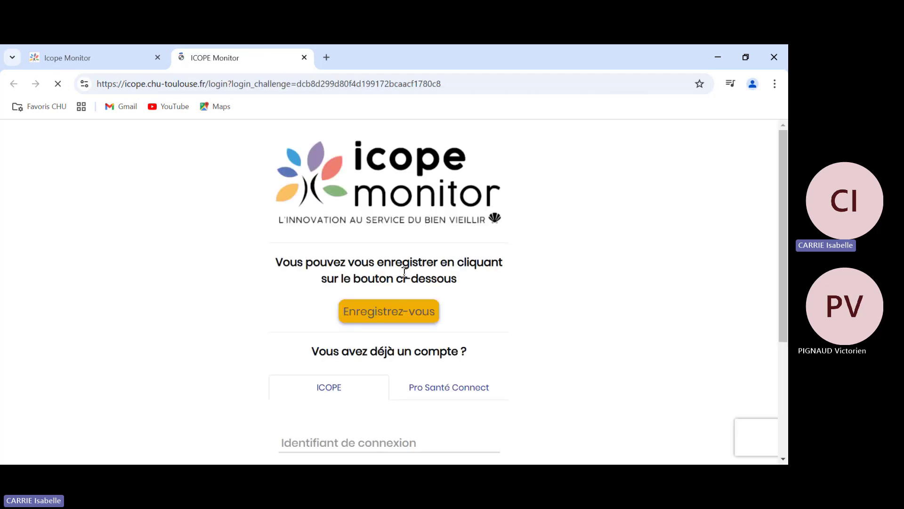
pyautogui.scroll(-1, 518, 280)
pyautogui.scroll(-3, 523, 281)
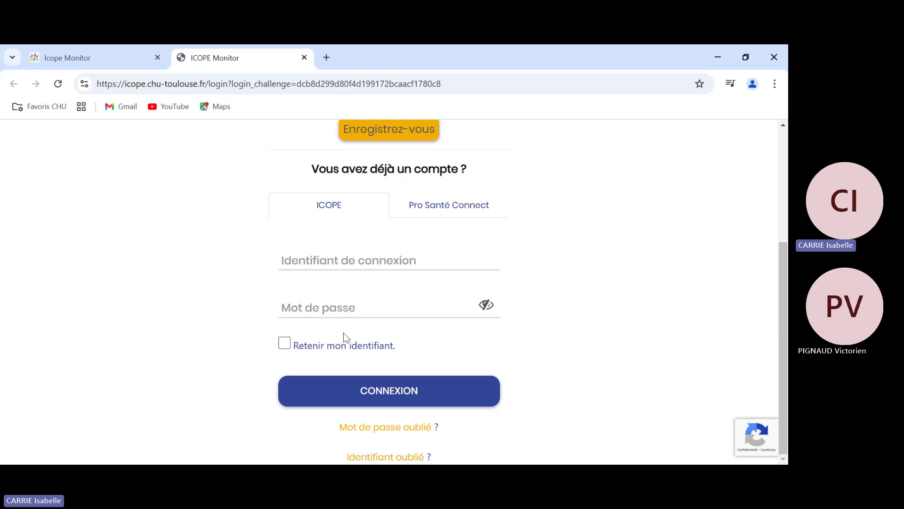
pyautogui.scroll(1, 344, 335)
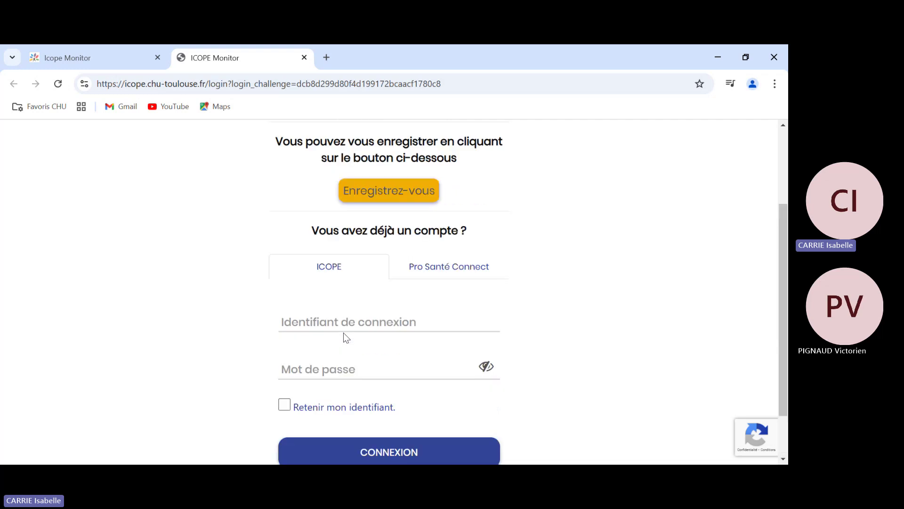
pyautogui.scroll(2, 345, 336)
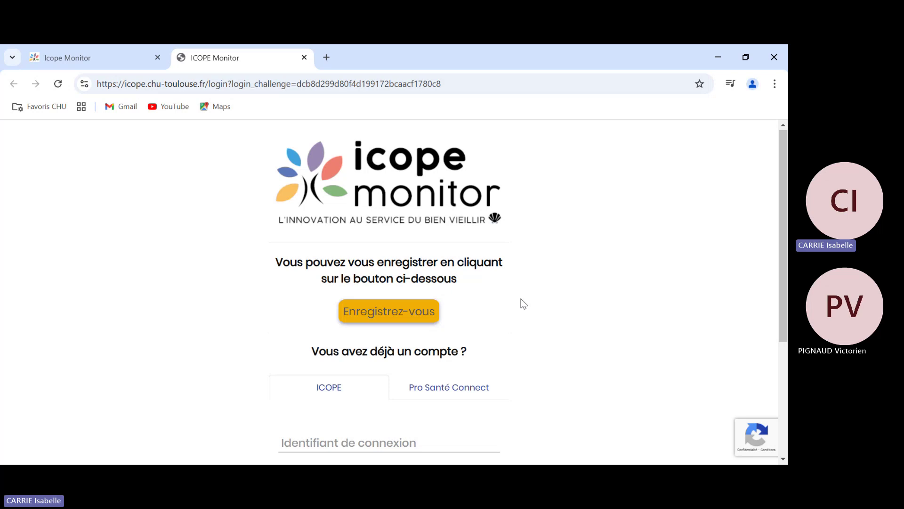
pyautogui.click(394, 314)
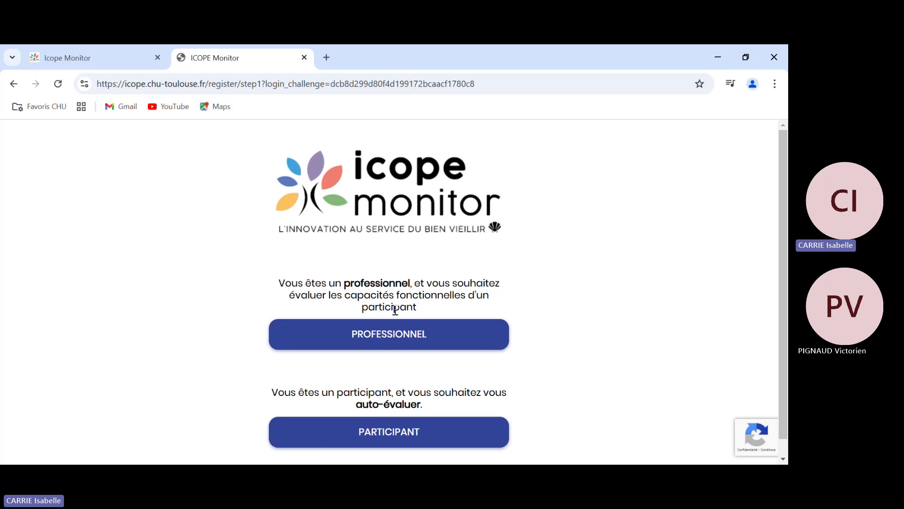
# - Choose PARTICIPANT registration, read through the information notice and tick 'Je certifie donner mon accord'
pyautogui.scroll(-1, 407, 425)
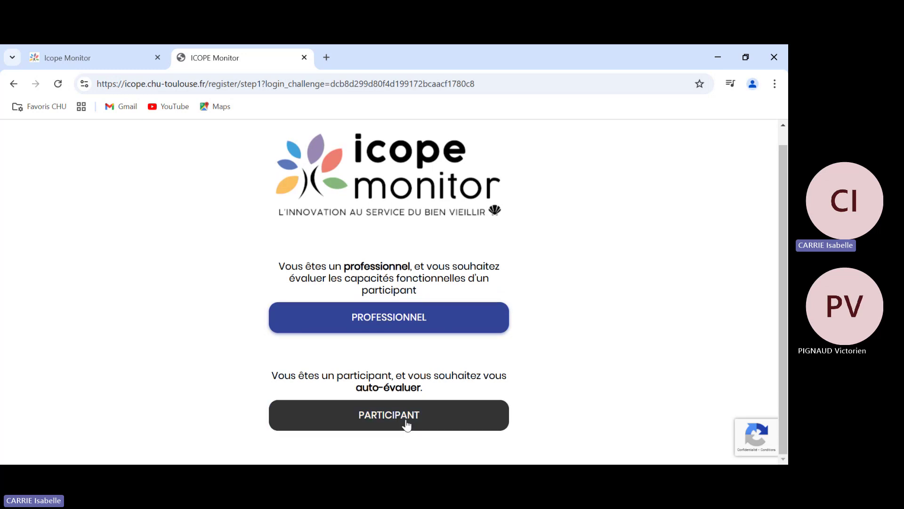
pyautogui.click(416, 416)
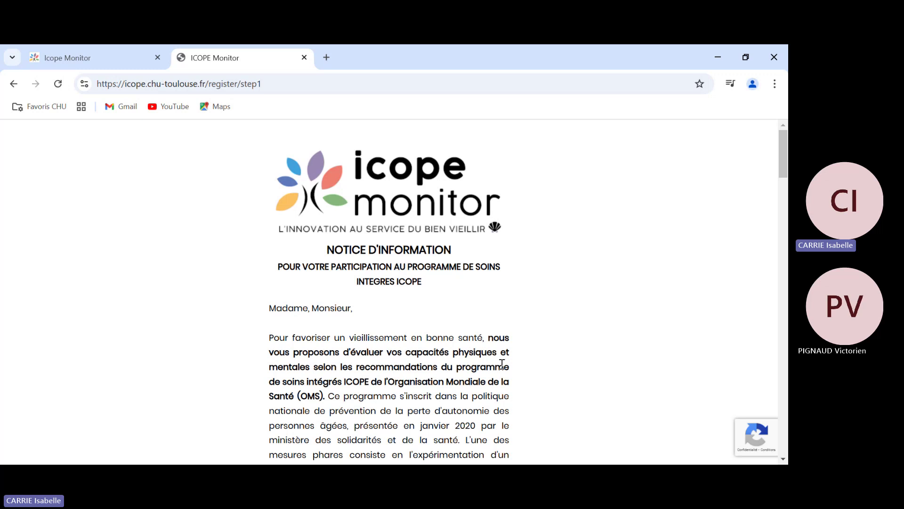
pyautogui.scroll(-3, 502, 364)
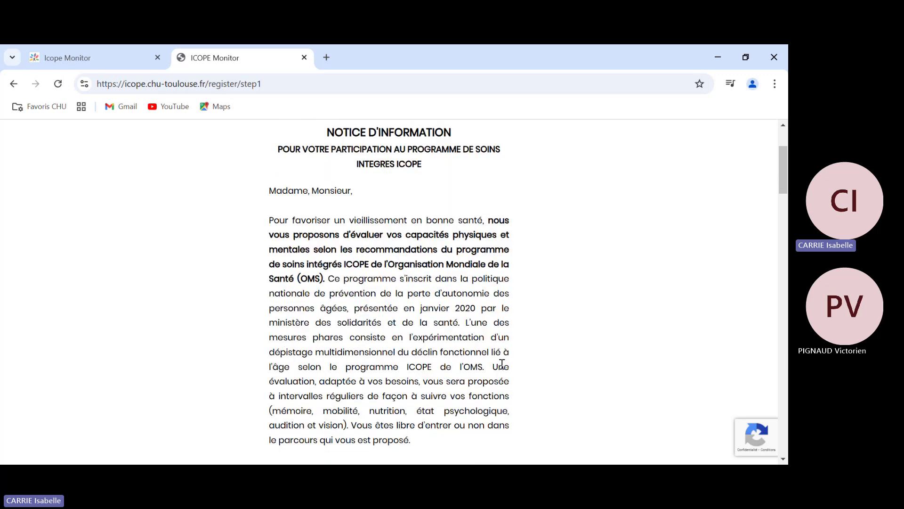
pyautogui.scroll(-4, 502, 365)
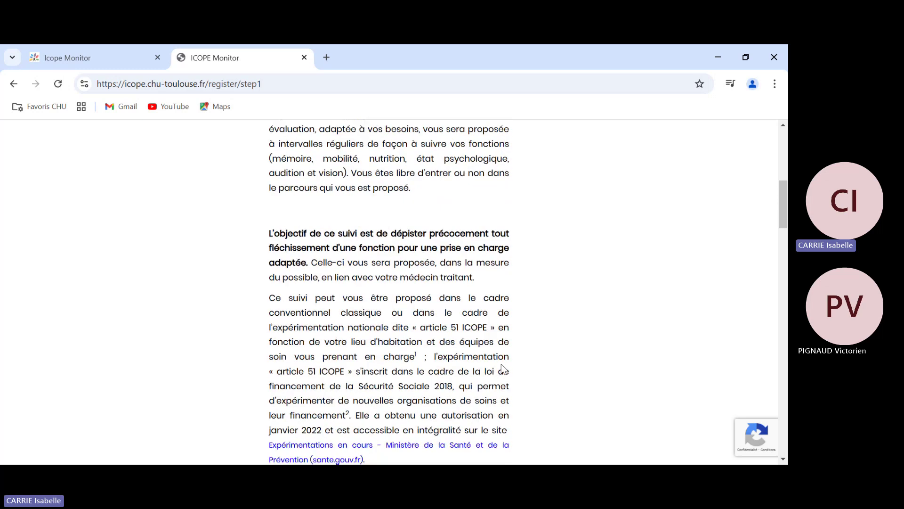
pyautogui.scroll(-3, 502, 369)
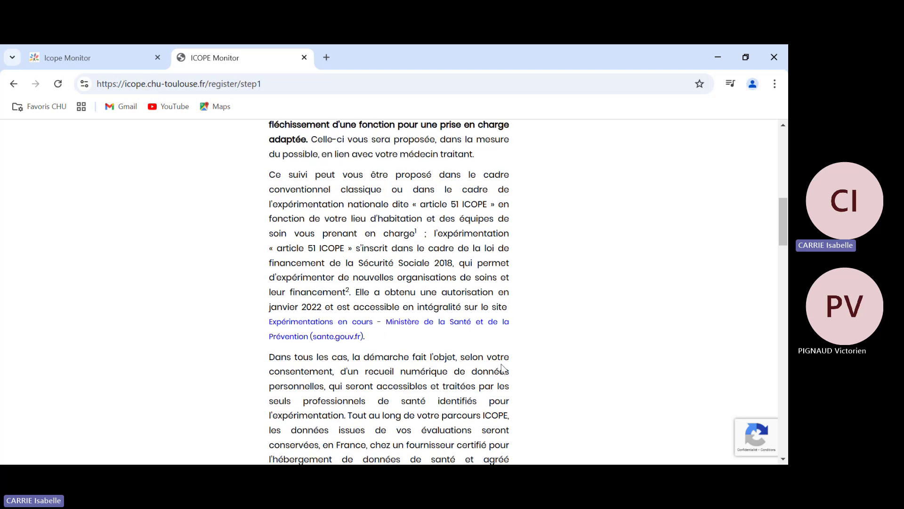
pyautogui.scroll(-2, 502, 368)
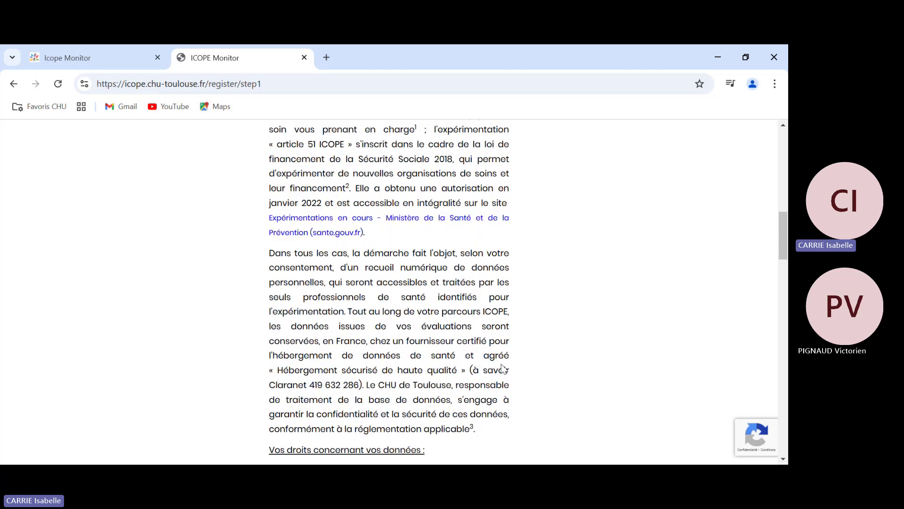
pyautogui.scroll(-7, 503, 369)
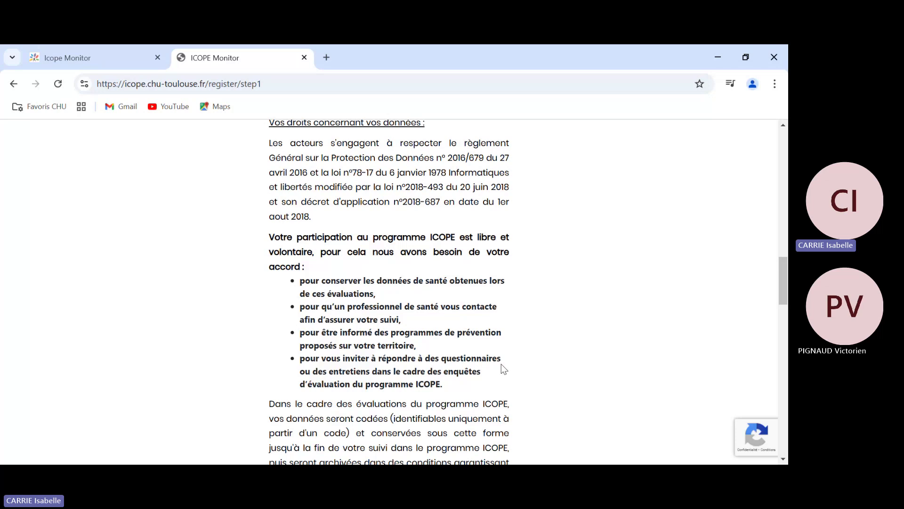
pyautogui.scroll(-3, 502, 367)
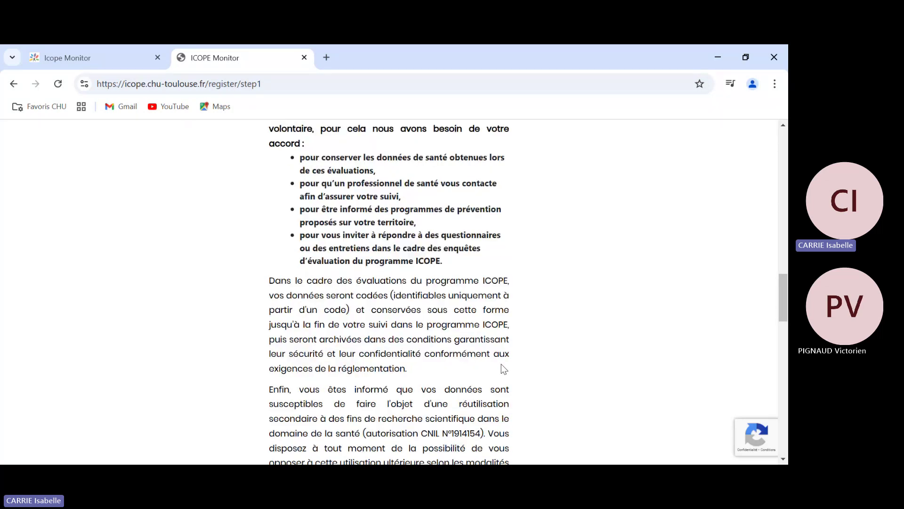
pyautogui.scroll(-5, 503, 368)
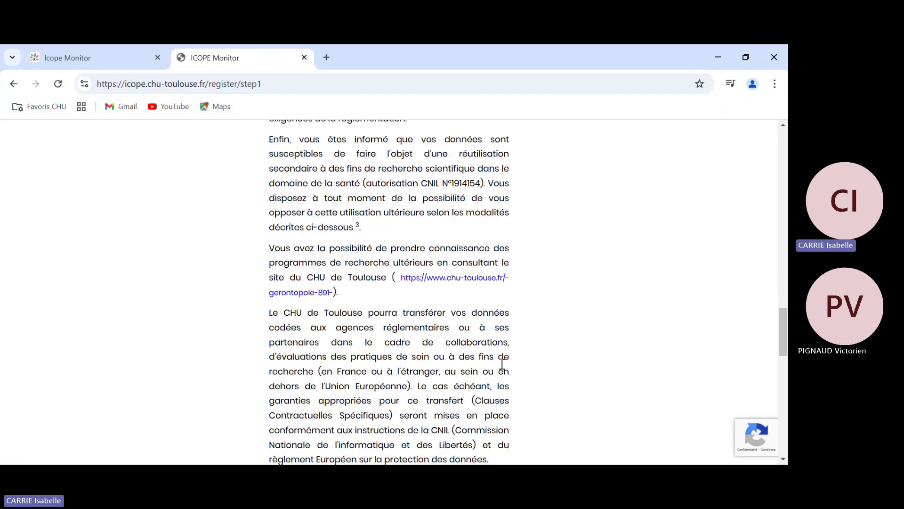
pyautogui.scroll(-9, 502, 365)
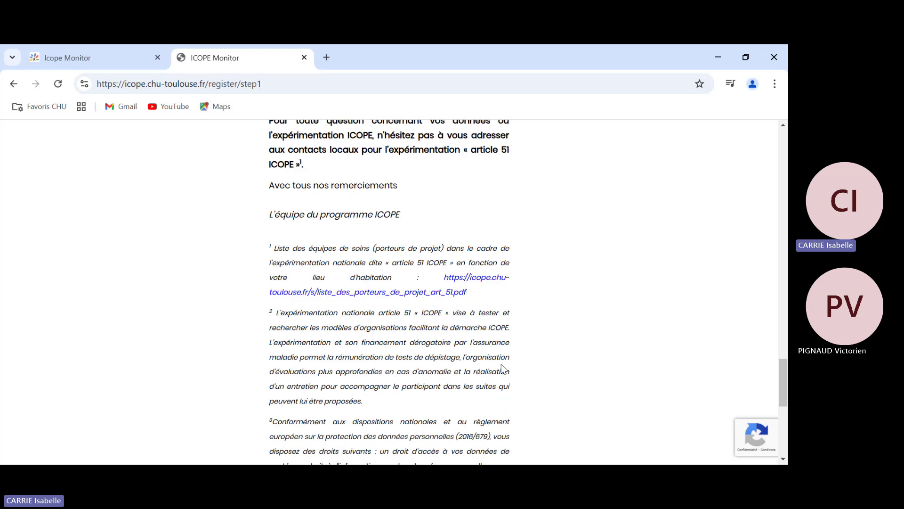
pyautogui.scroll(-6, 502, 367)
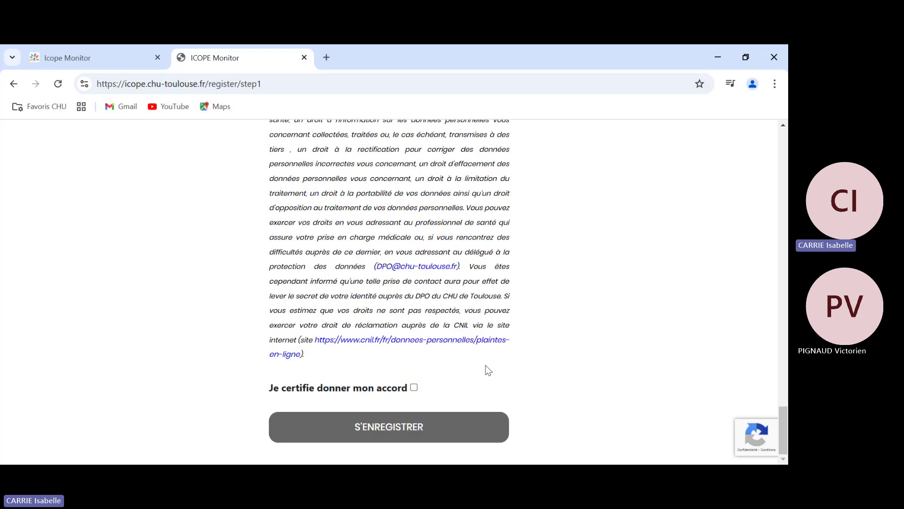
pyautogui.click(415, 389)
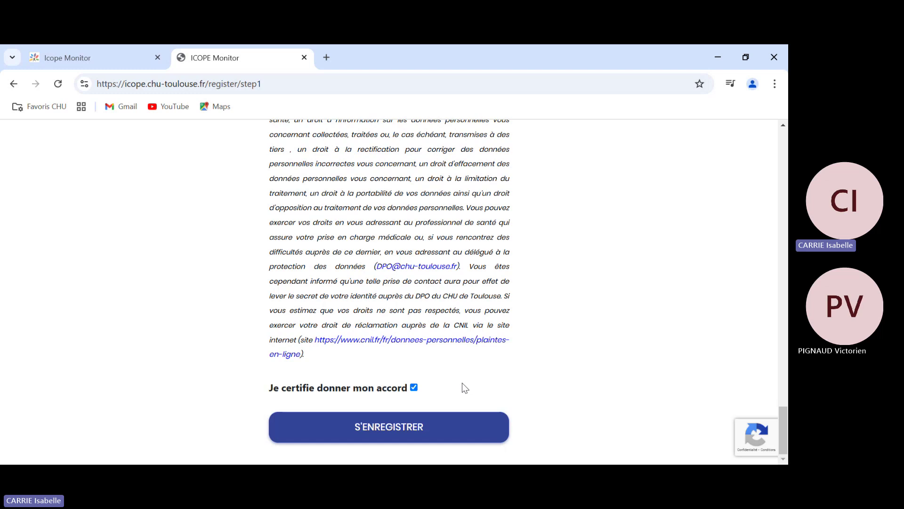
# - Submit the consent and enter the participant's last name and first name
pyautogui.click(417, 430)
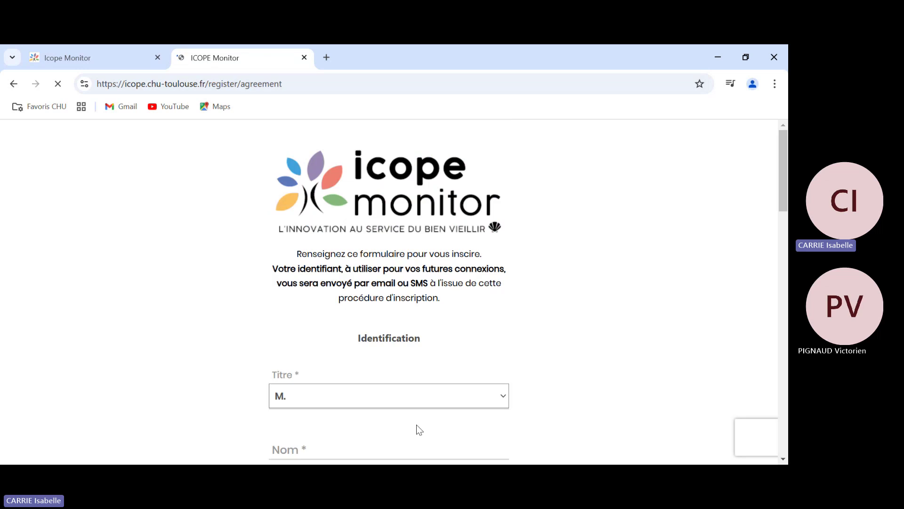
pyautogui.scroll(-4, 518, 379)
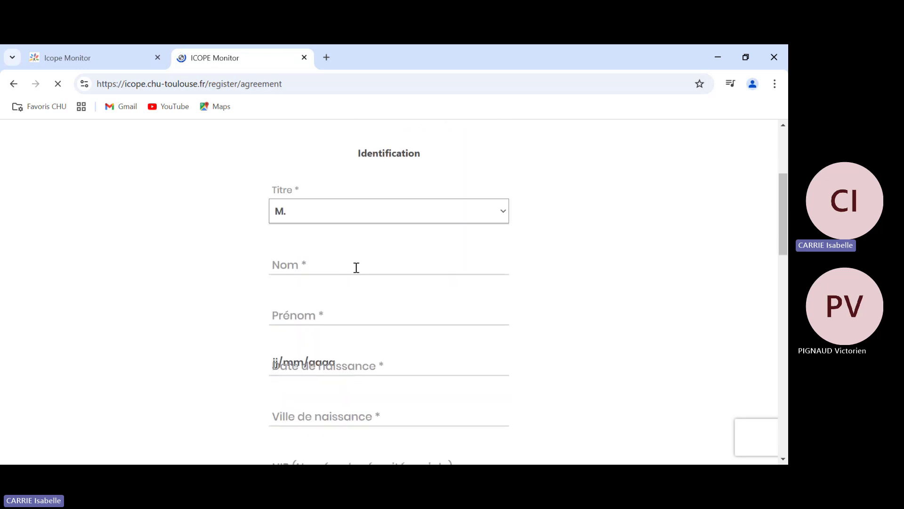
pyautogui.click(356, 268)
pyautogui.write('TEST')
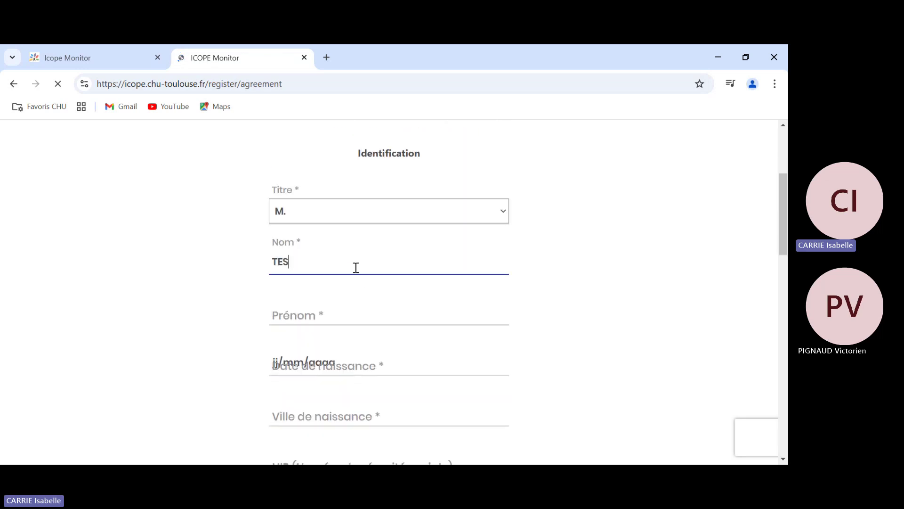
pyautogui.click(319, 316)
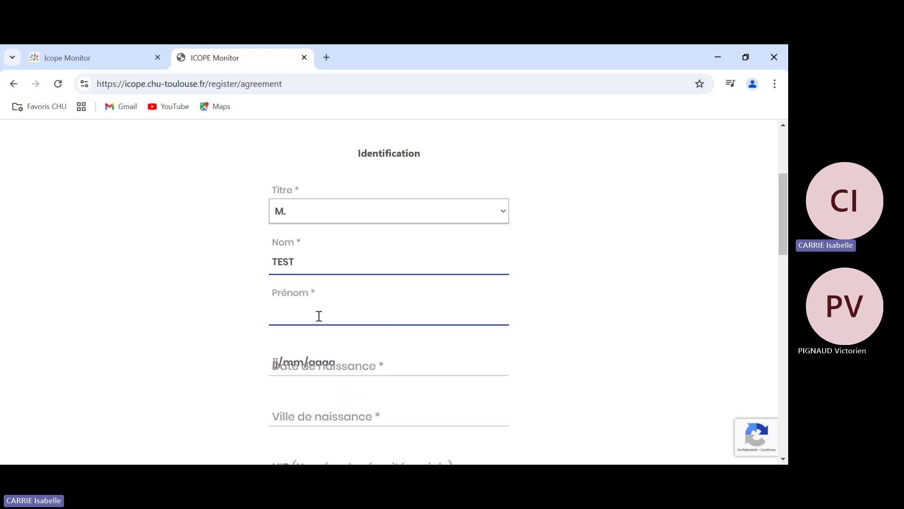
pyautogui.write('TESTW')
# - Pick the participant's date of birth in the date picker
pyautogui.click(306, 356)
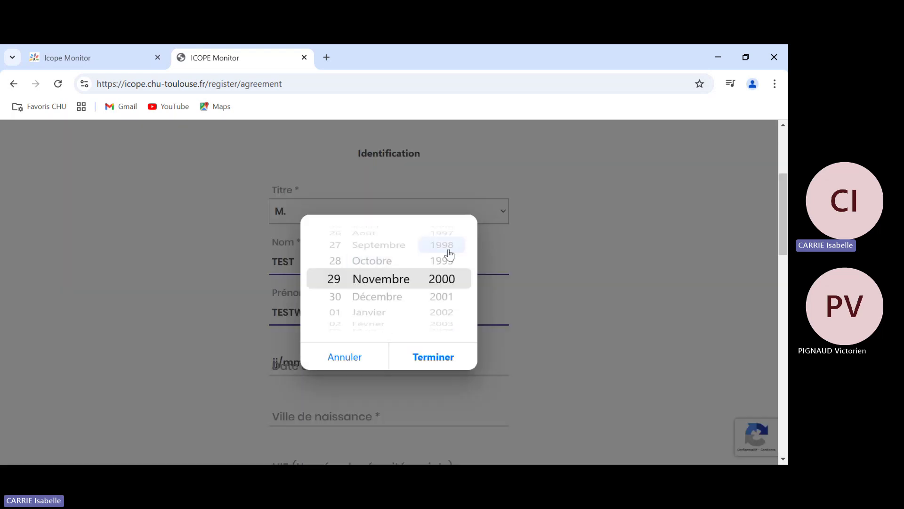
pyautogui.scroll(10, 445, 252)
pyautogui.scroll(20, 450, 255)
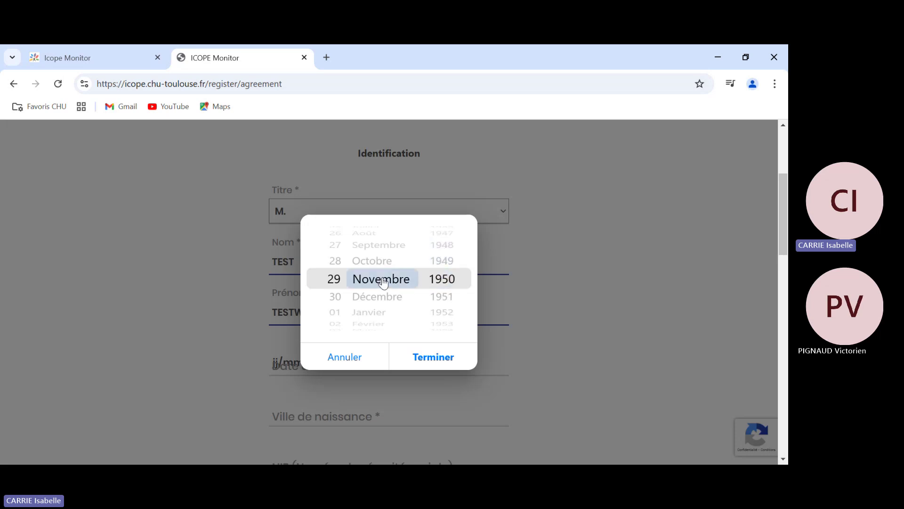
pyautogui.scroll(4, 383, 283)
pyautogui.scroll(4, 333, 280)
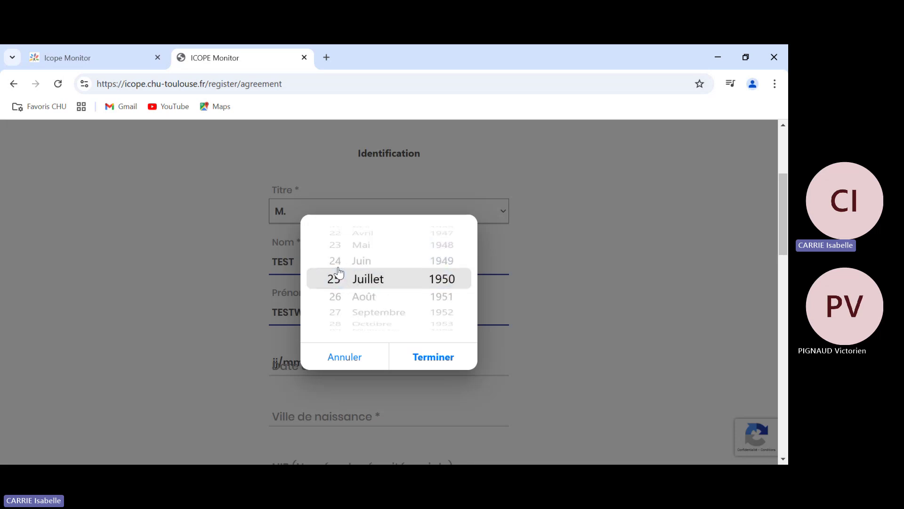
pyautogui.click(445, 356)
# - Fill in Toulouse as city of birth, then the postal code and main phone number
pyautogui.scroll(-4, 339, 309)
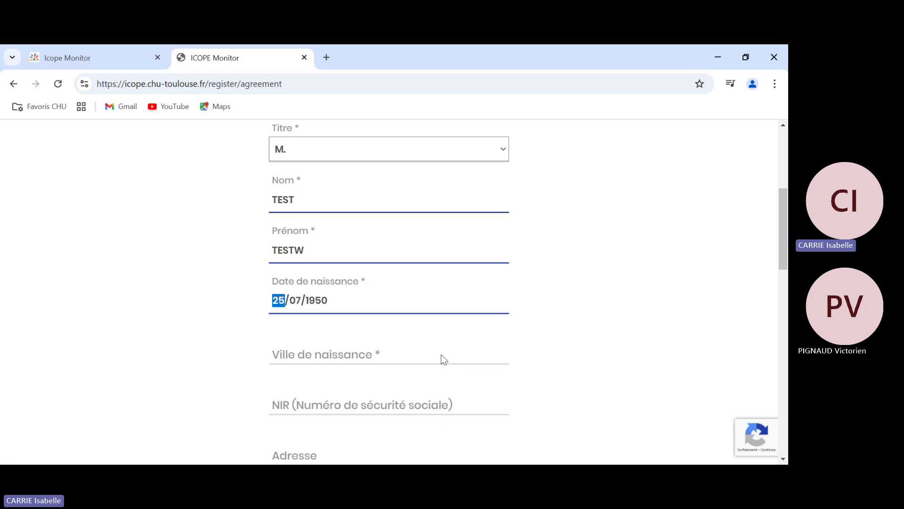
pyautogui.click(325, 237)
pyautogui.write('T')
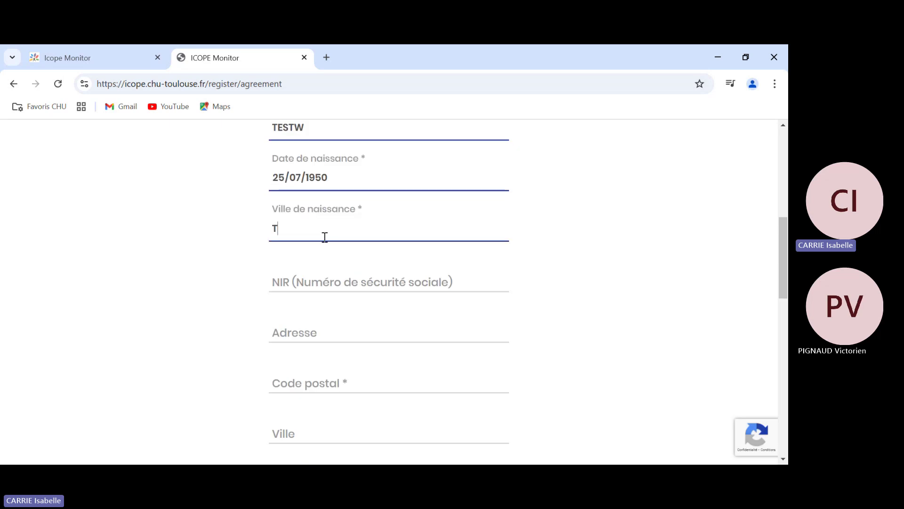
pyautogui.write('oulouse')
pyautogui.scroll(-2, 330, 284)
pyautogui.click(308, 263)
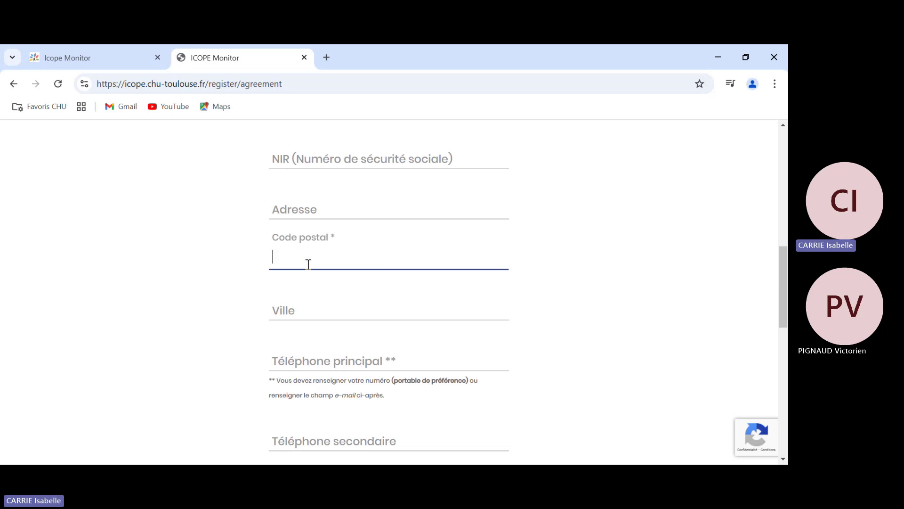
pyautogui.write('31200')
pyautogui.click(320, 358)
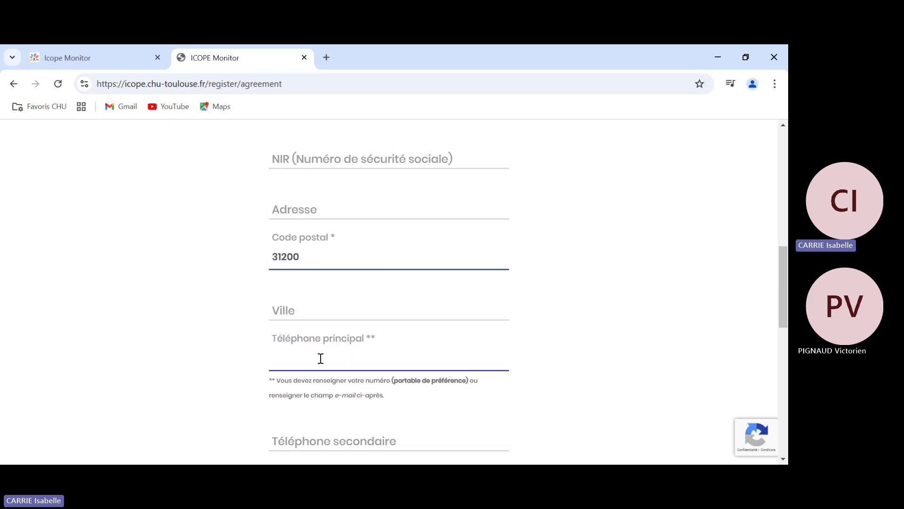
pyautogui.write('0600000000')
# - Enter the account e-mail address and retype it in the verification field, correcting a typo
pyautogui.scroll(-4, 320, 358)
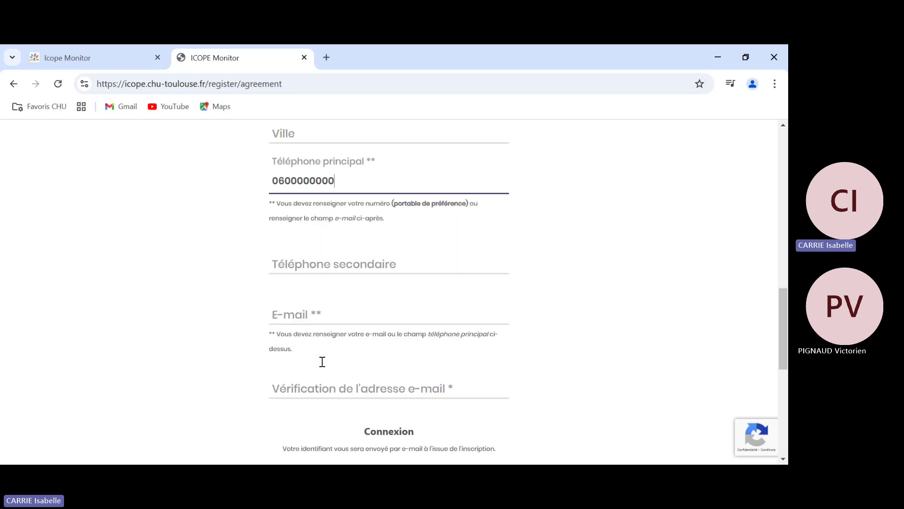
pyautogui.click(315, 311)
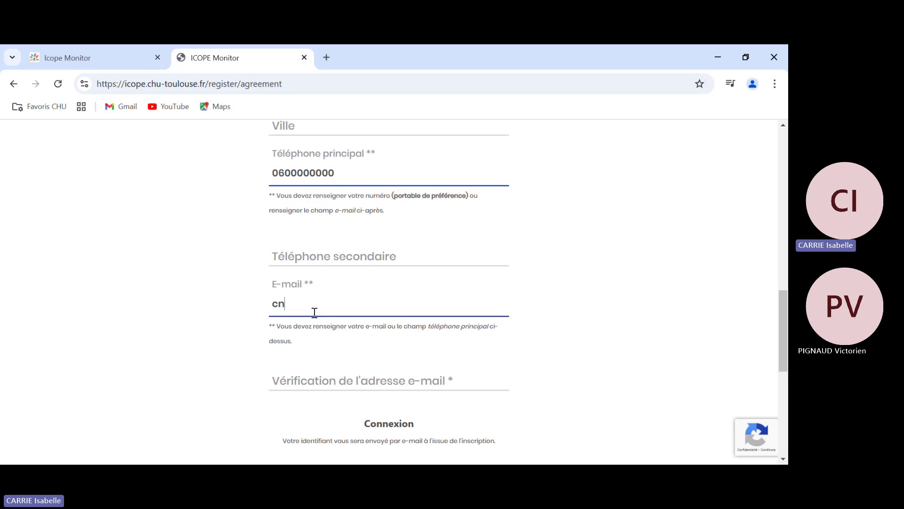
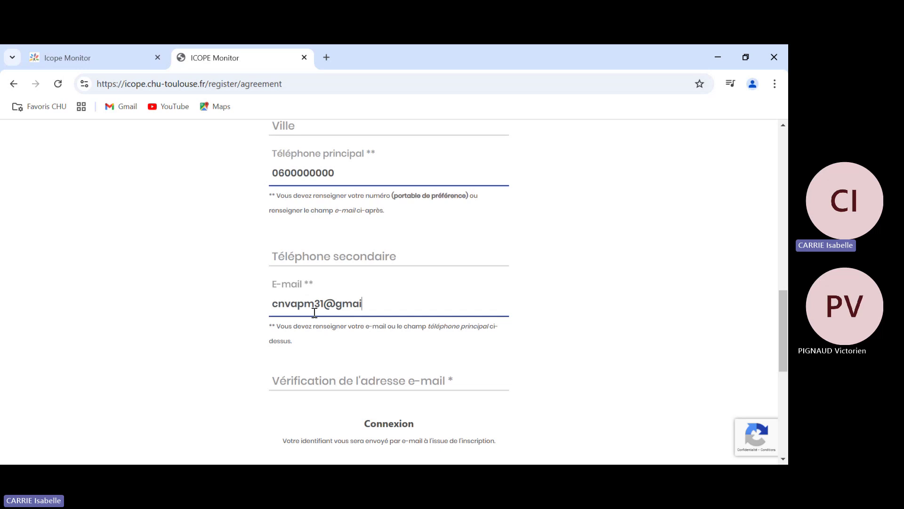
pyautogui.click(301, 381)
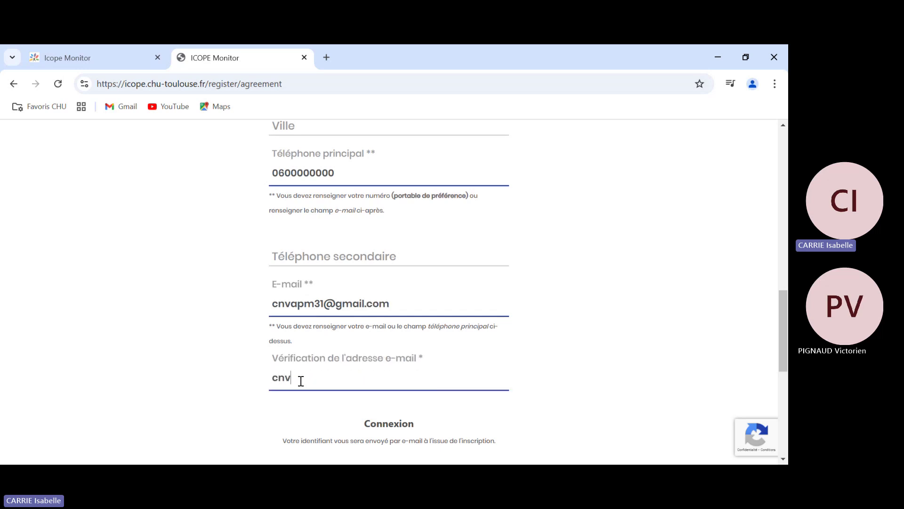
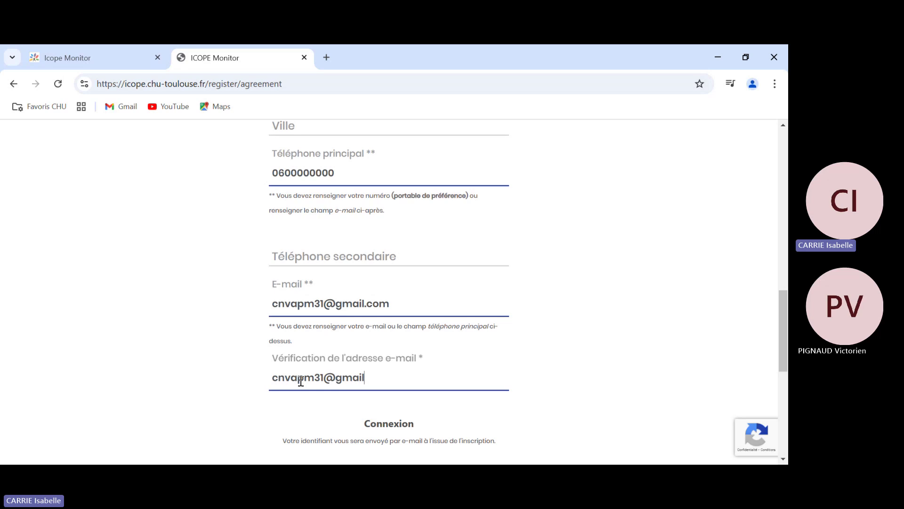
# - Enter the account password and its confirmation, revealing both to check they match
pyautogui.scroll(-5, 308, 382)
pyautogui.click(320, 183)
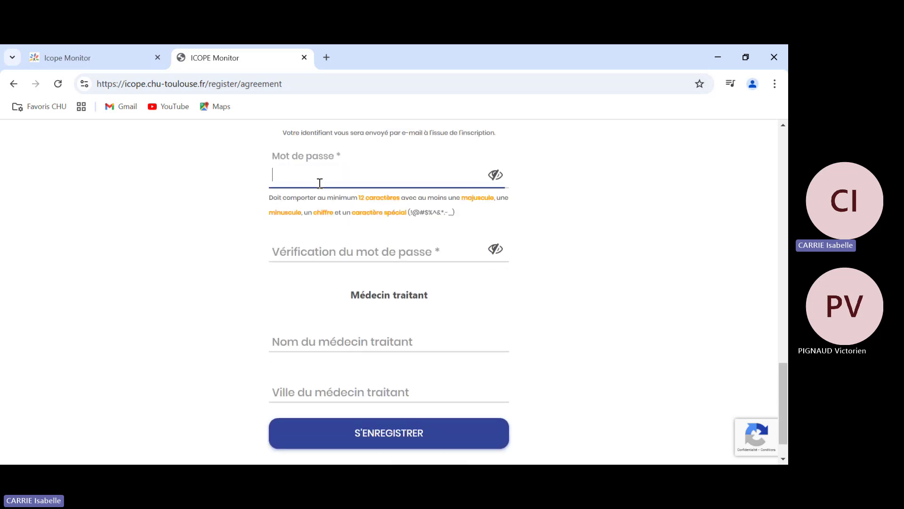
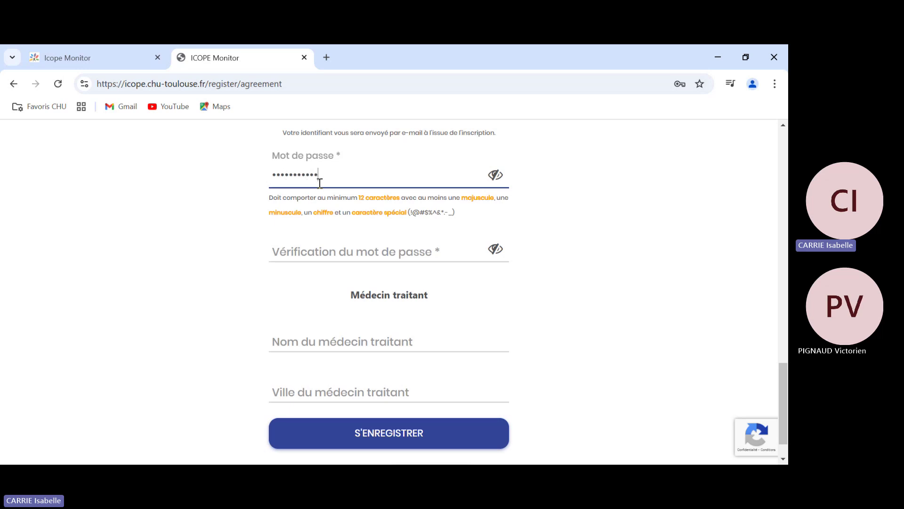
pyautogui.click(336, 245)
pyautogui.write('********')
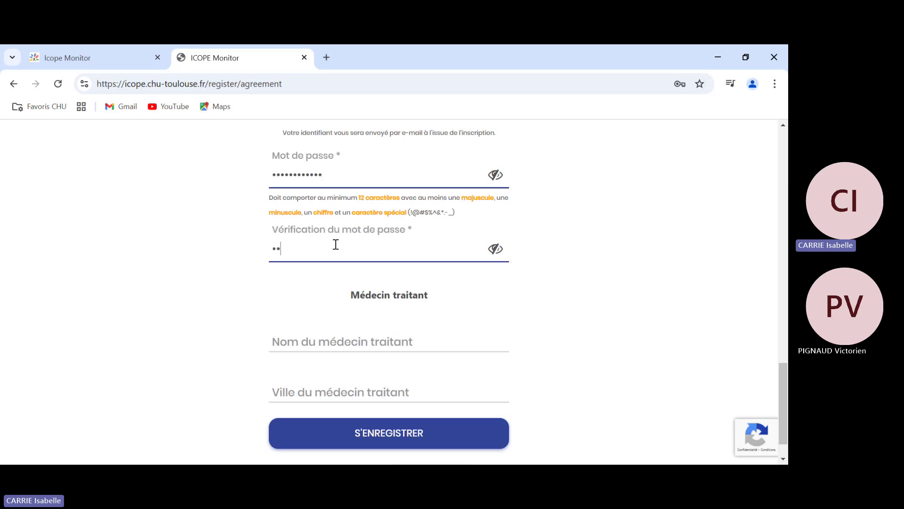
pyautogui.write('****')
pyautogui.click(496, 176)
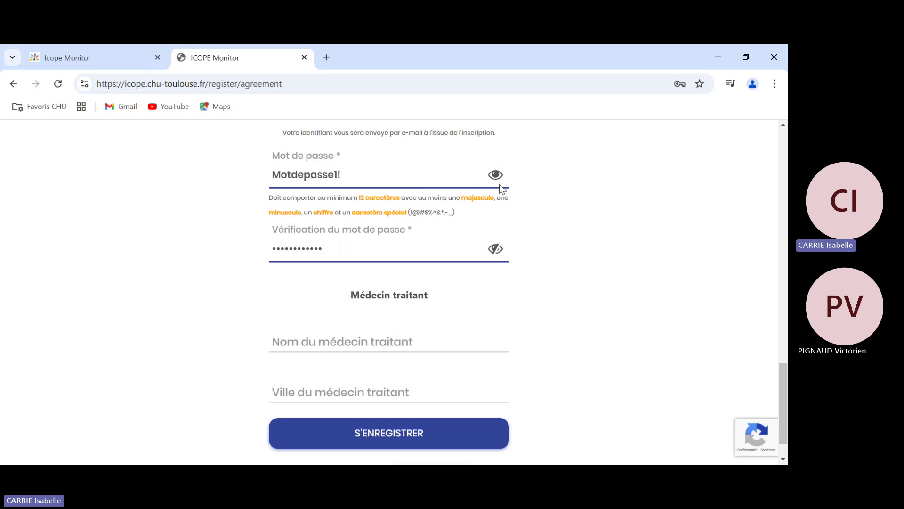
pyautogui.click(497, 250)
# - Fill in the attending doctor's name and Toulouse as the doctor's city
pyautogui.scroll(-1, 498, 254)
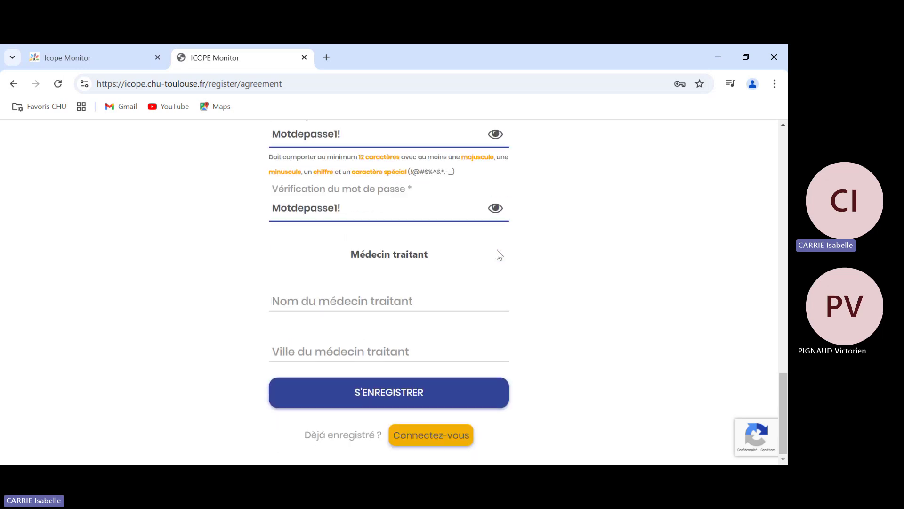
pyautogui.click(418, 303)
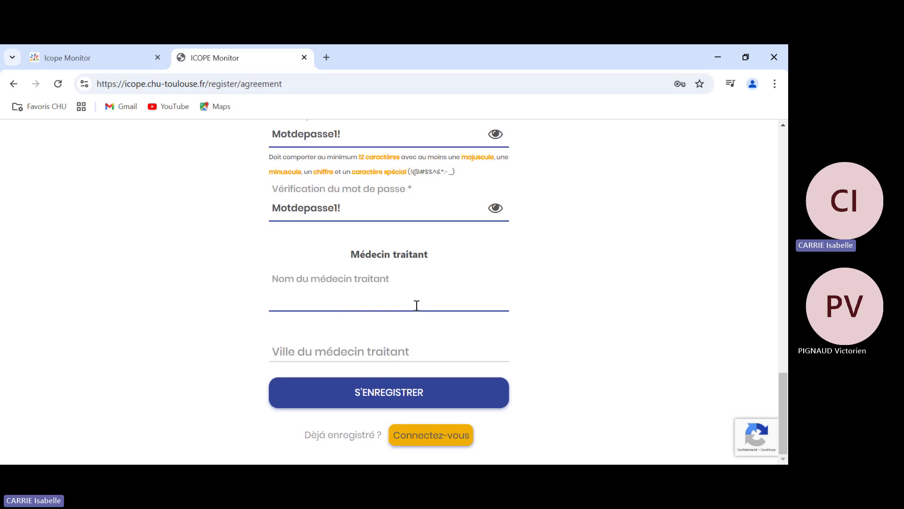
pyautogui.write('Jean DUPOND')
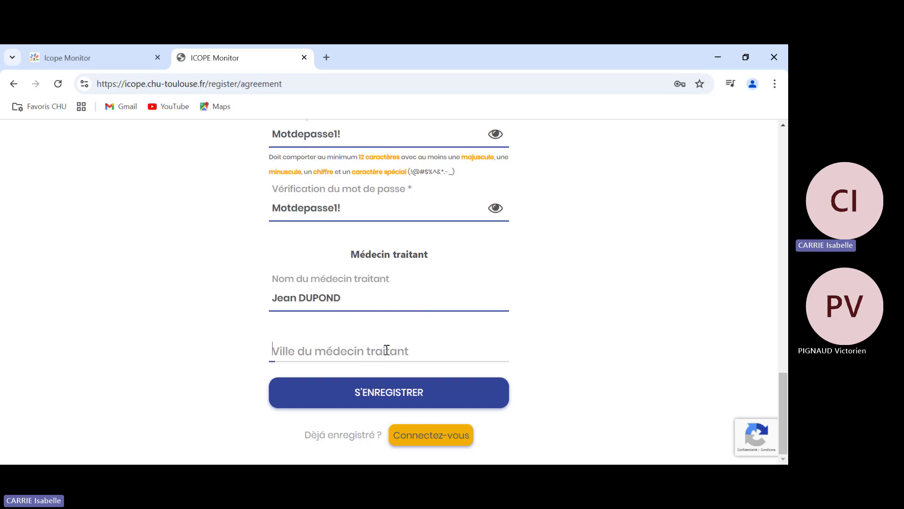
pyautogui.click(387, 350)
pyautogui.write('Toul')
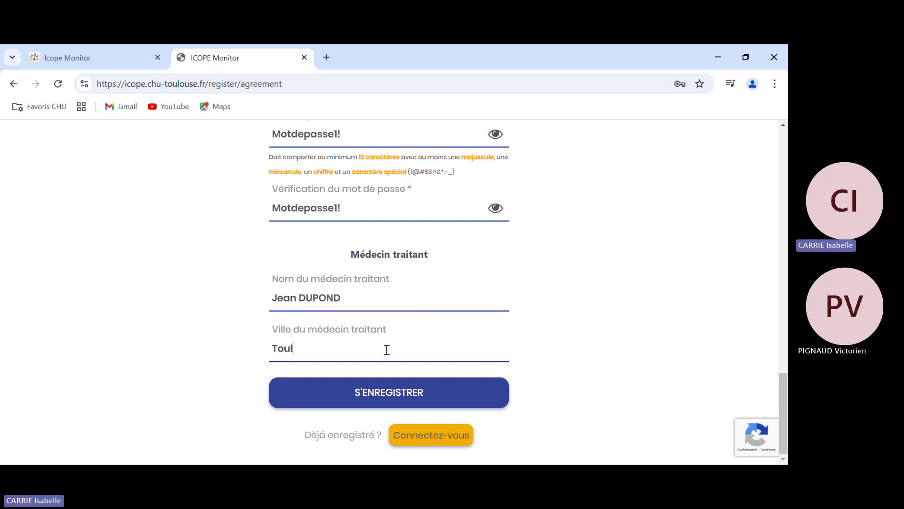
pyautogui.write('ouse')
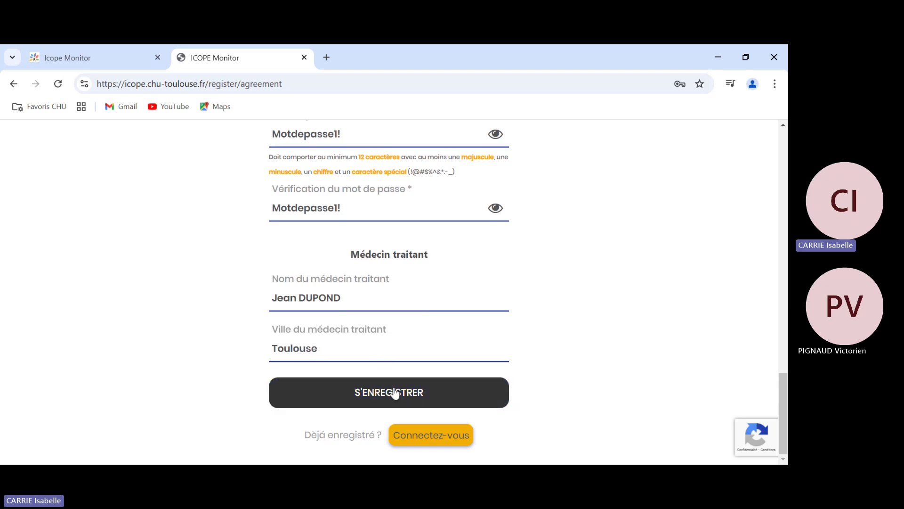
# - Submit the registration, start the EVALUATION and get past the volume check
pyautogui.click(395, 393)
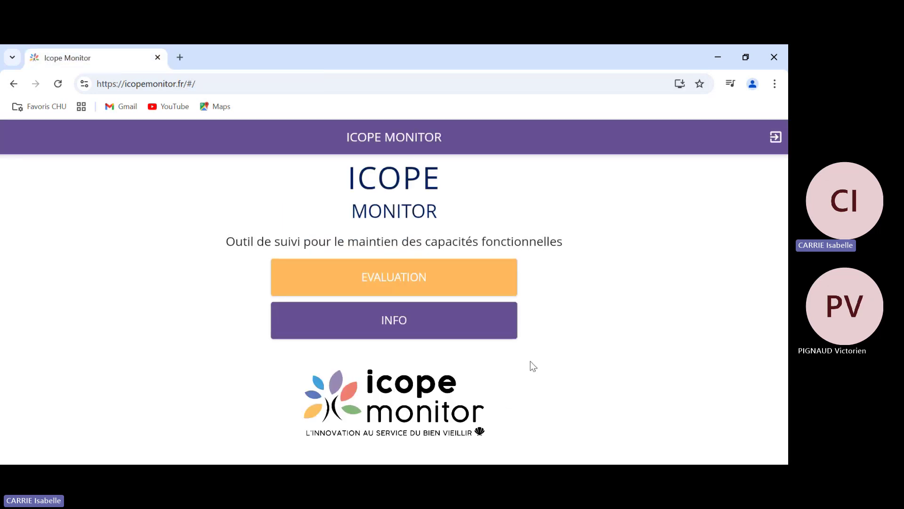
pyautogui.click(389, 278)
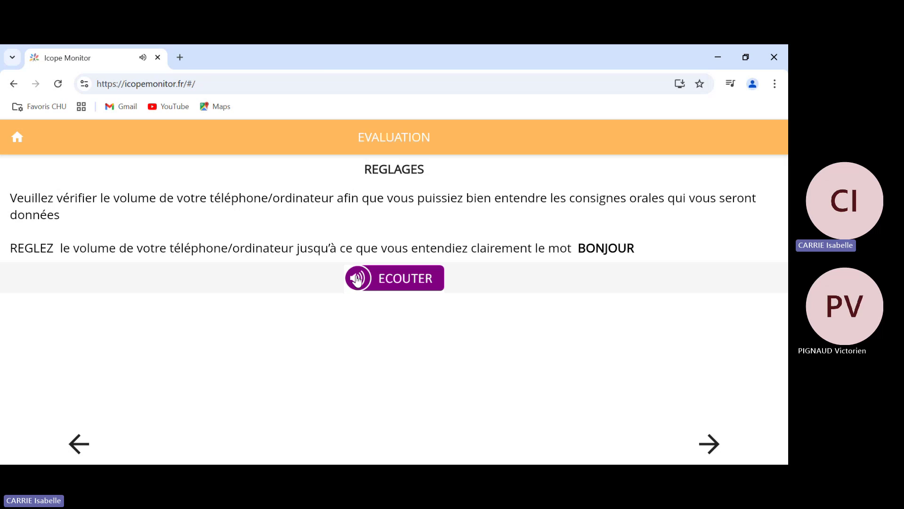
pyautogui.click(711, 446)
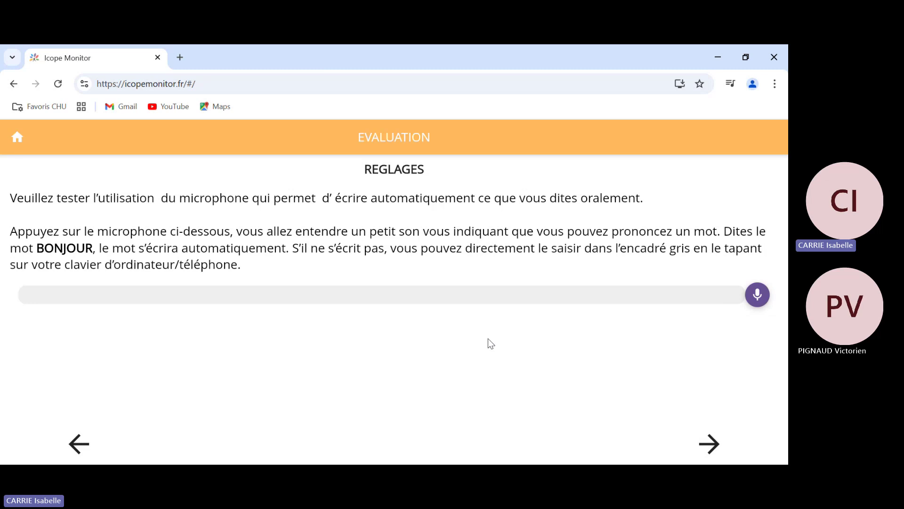
# - Run the microphone test, correct the captured word to BONJOUR and continue
pyautogui.click(758, 295)
pyautogui.click(85, 296)
pyautogui.press('BackSpace')
pyautogui.press('BackSpace')
pyautogui.press('BackSpace')
pyautogui.press('BackSpace')
pyautogui.press('BackSpace')
pyautogui.press('BackSpace')
pyautogui.press('BackSpace')
pyautogui.write('BONJOUR')
pyautogui.click(702, 443)
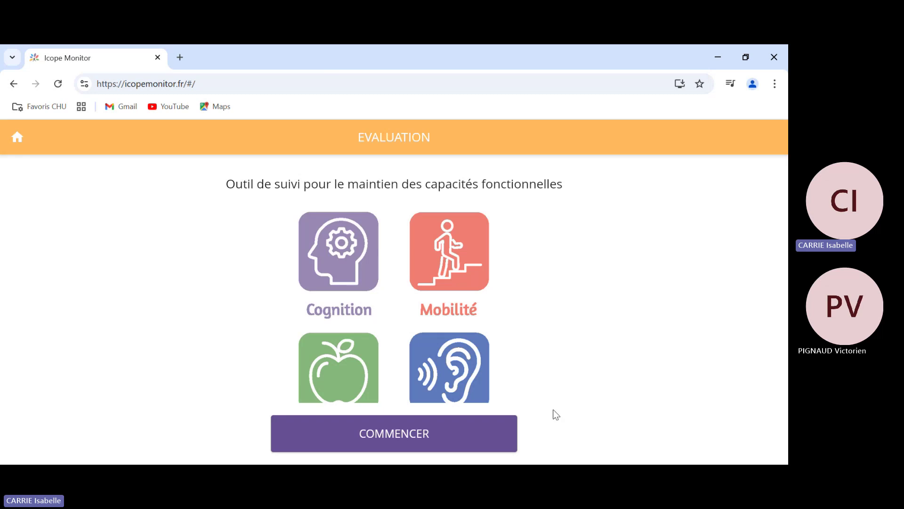
# - Answer Oui to being helped, Oui to memory problems, Non to worsening, and hear the three words
pyautogui.click(462, 432)
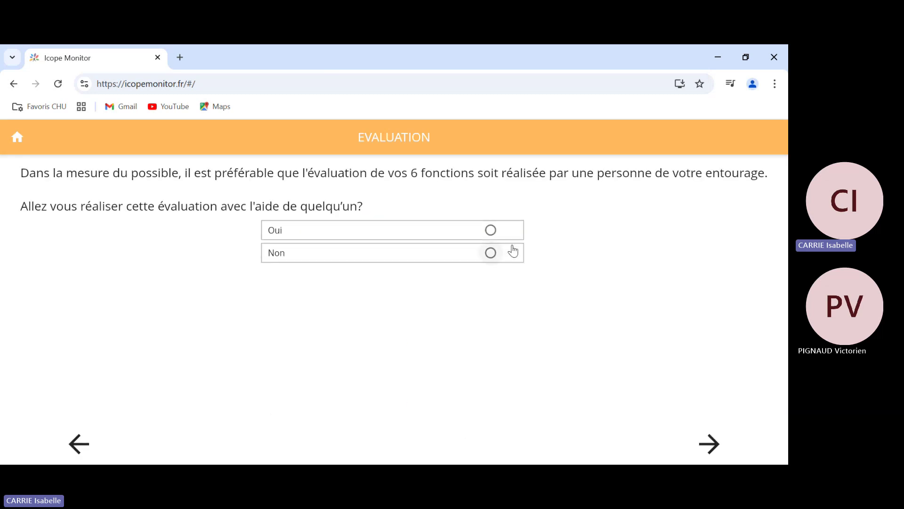
pyautogui.click(490, 230)
pyautogui.click(711, 443)
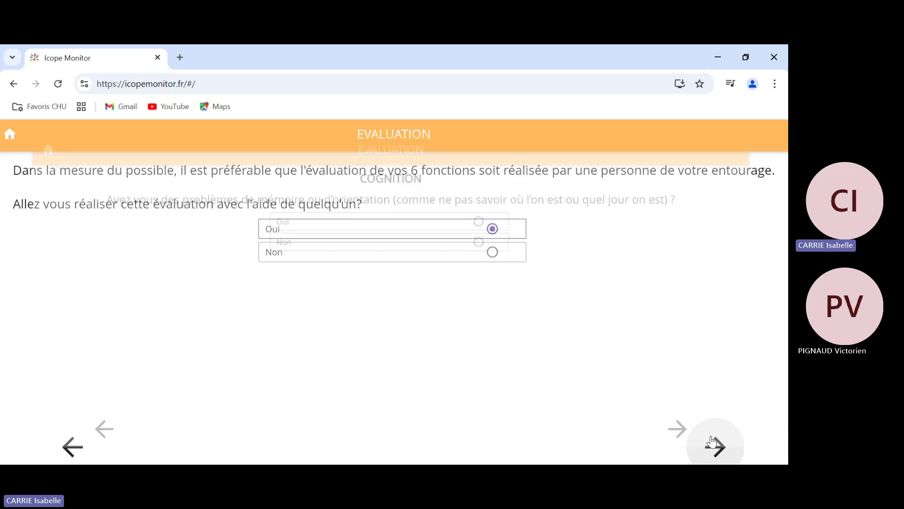
pyautogui.click(489, 214)
pyautogui.click(687, 416)
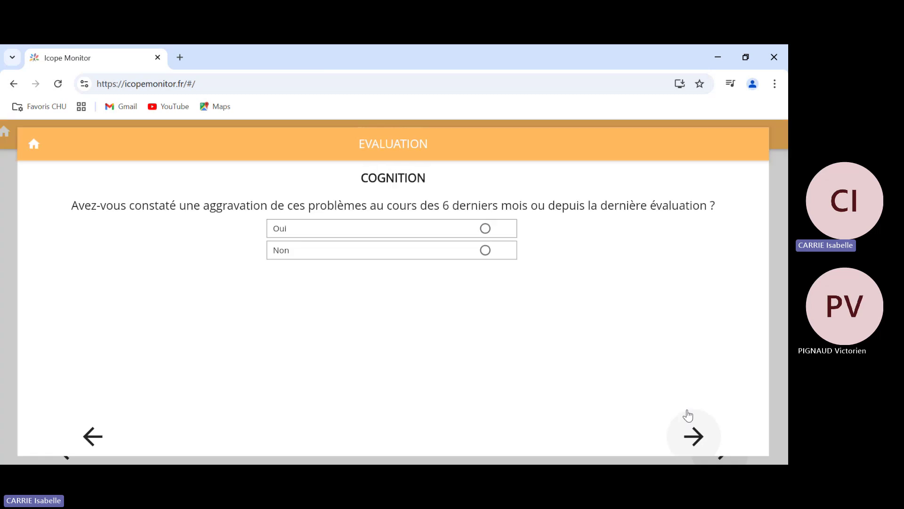
pyautogui.click(490, 249)
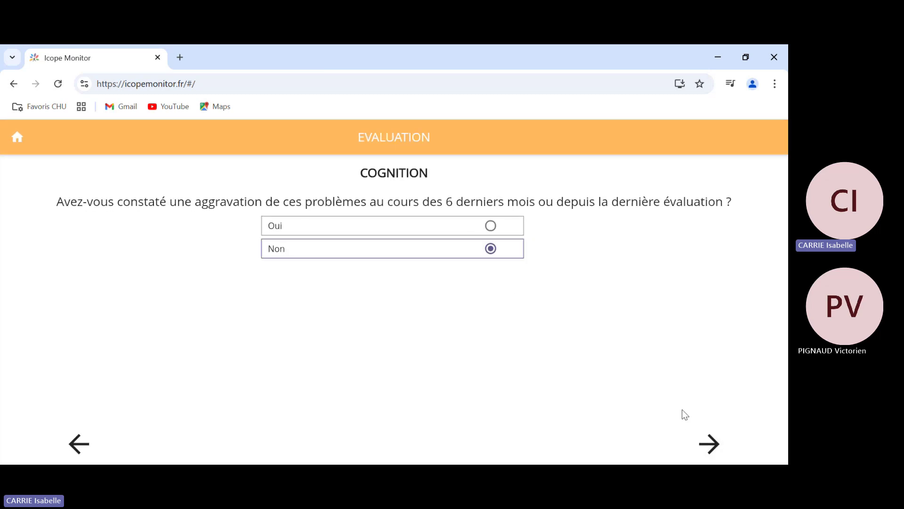
pyautogui.click(711, 444)
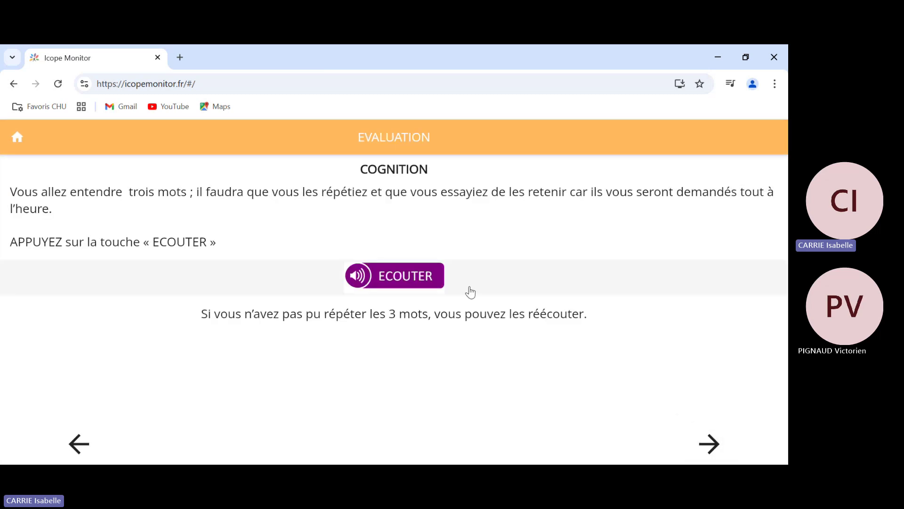
pyautogui.click(359, 276)
pyautogui.click(712, 445)
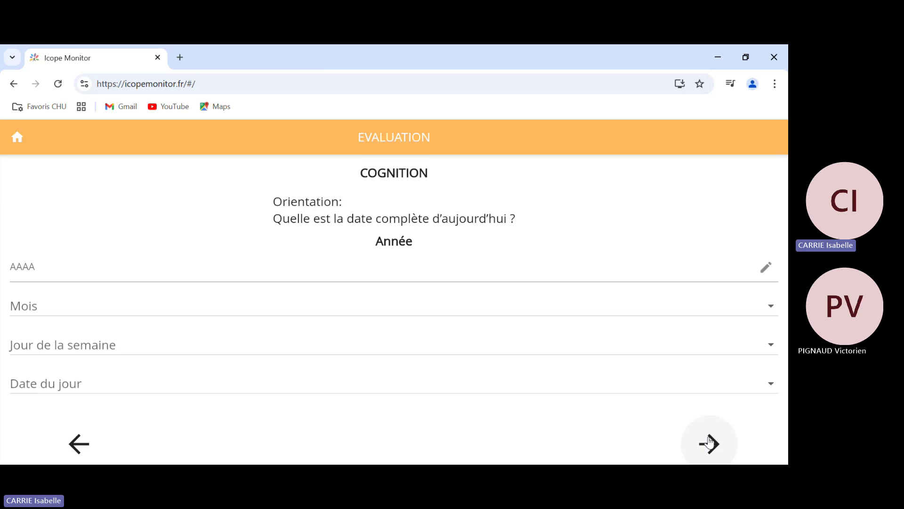
# - Give today's date as 2024, Novembre, Vendredi, 29 and submit it
pyautogui.click(116, 265)
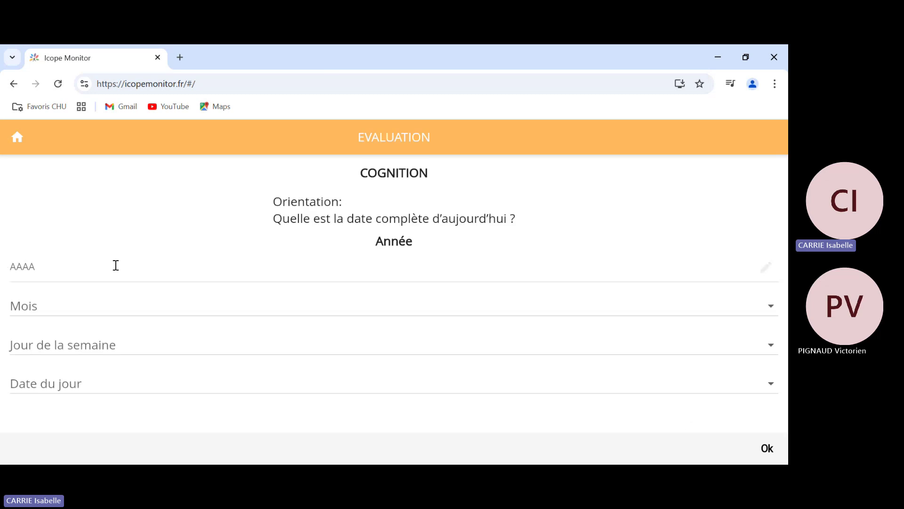
pyautogui.write('2024')
pyautogui.click(109, 307)
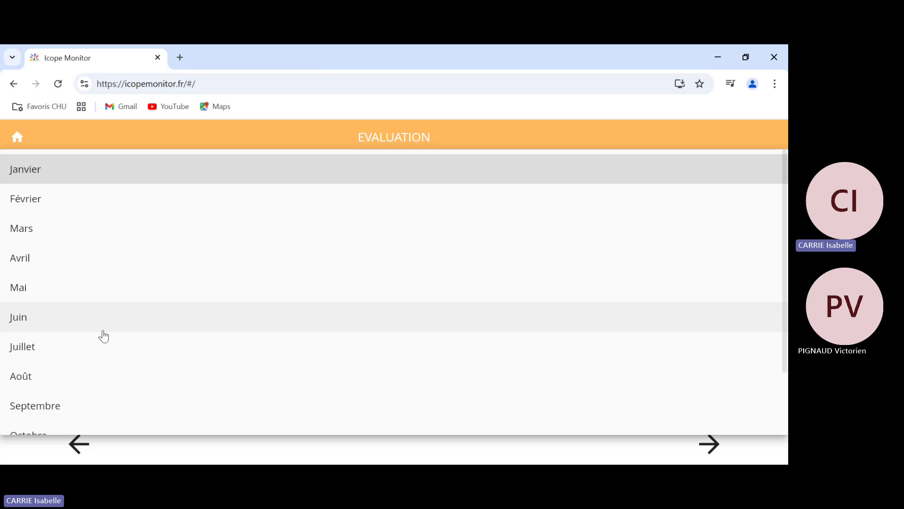
pyautogui.scroll(-2, 102, 361)
pyautogui.click(85, 386)
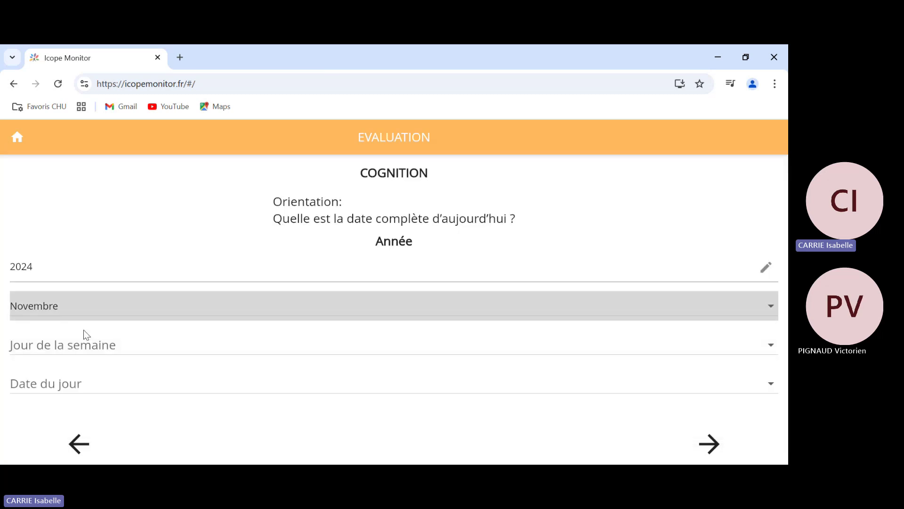
pyautogui.click(86, 345)
pyautogui.click(80, 361)
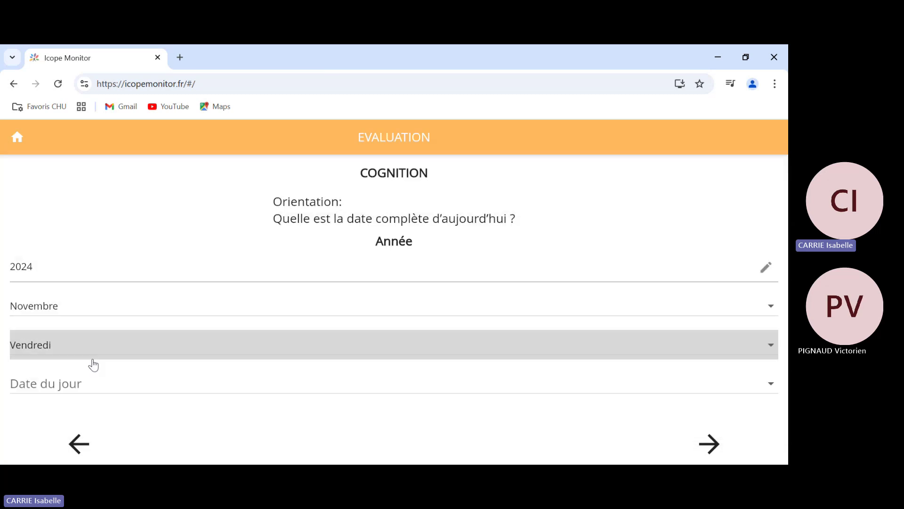
pyautogui.click(89, 385)
pyautogui.scroll(-10, 69, 372)
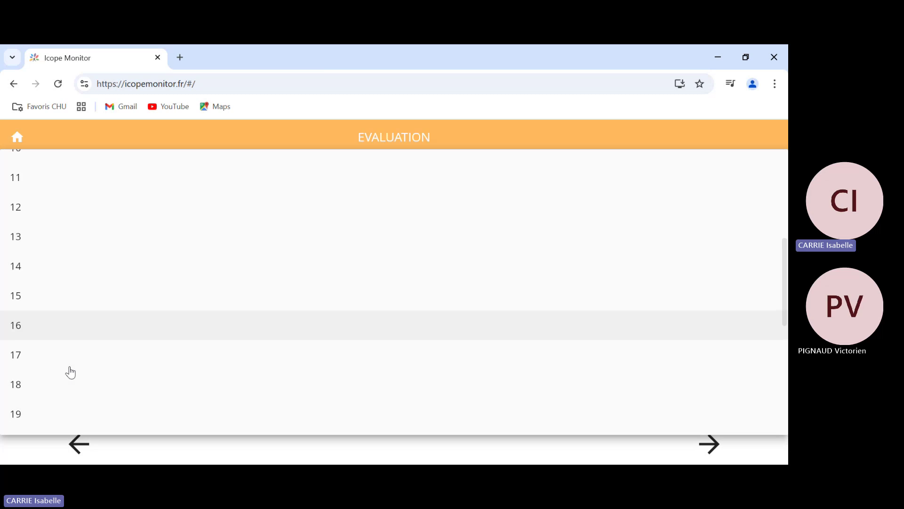
pyautogui.click(75, 358)
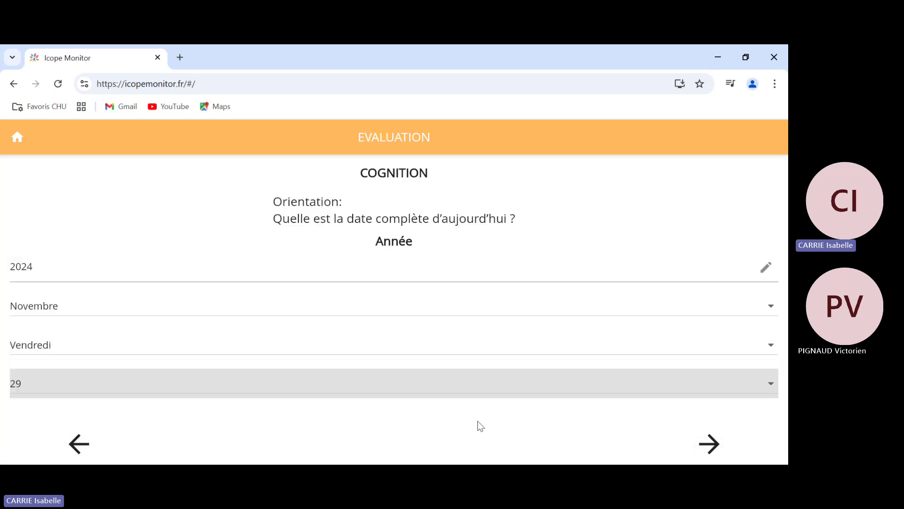
pyautogui.click(710, 443)
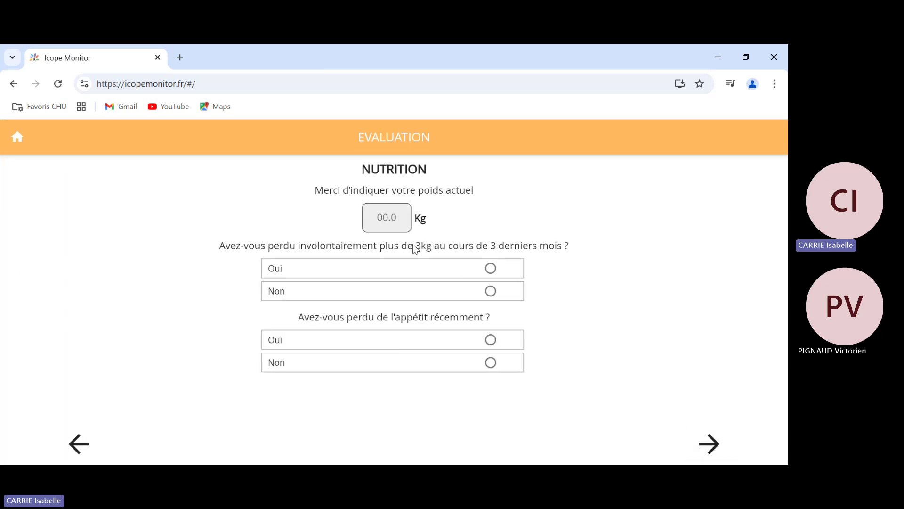
# - Enter weight 56, answer Non to weight loss and appetite drop, and rate appetite 90
pyautogui.click(392, 219)
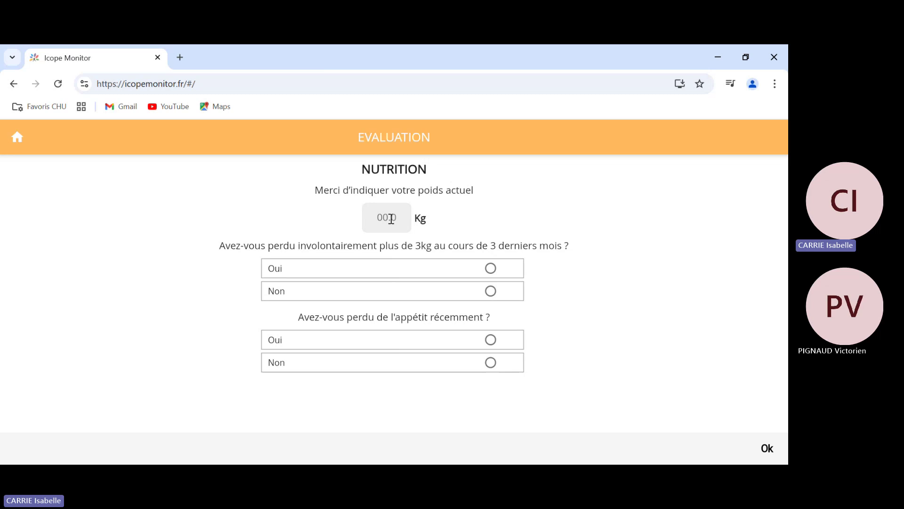
pyautogui.write('56')
pyautogui.click(491, 291)
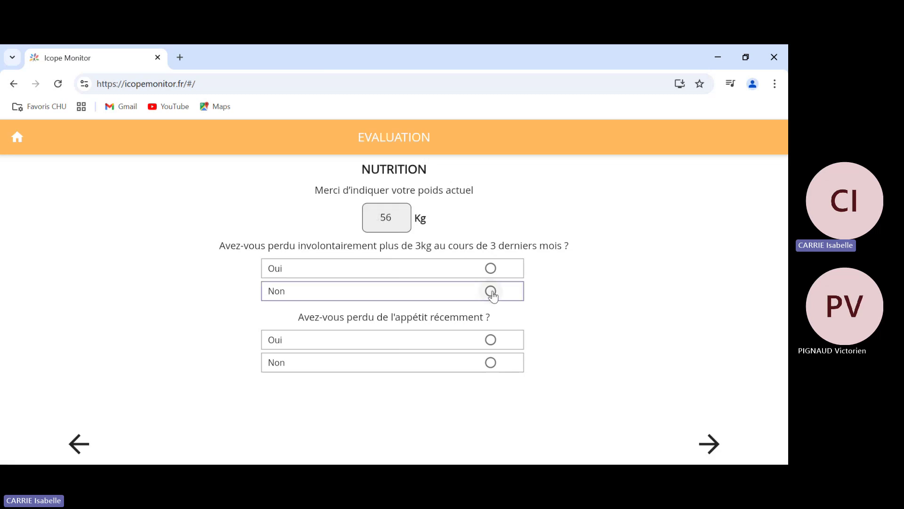
pyautogui.click(491, 362)
pyautogui.click(716, 452)
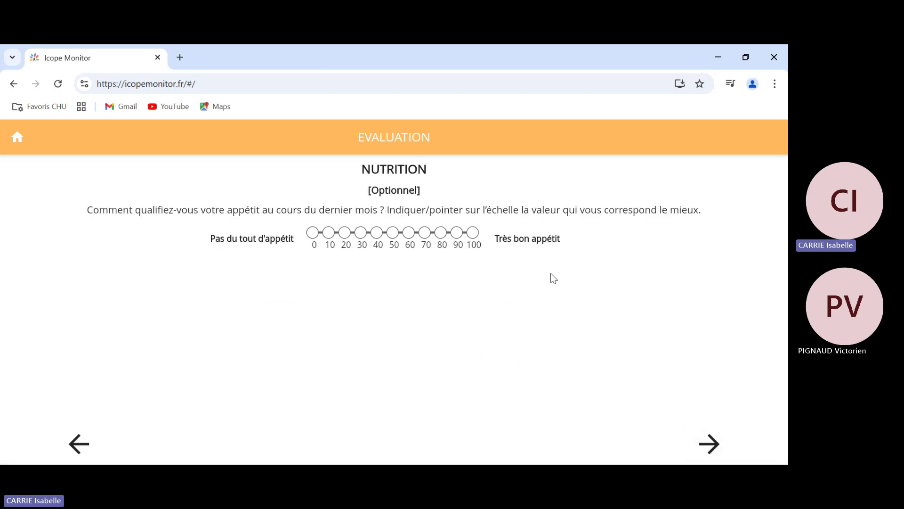
pyautogui.click(456, 232)
pyautogui.click(721, 451)
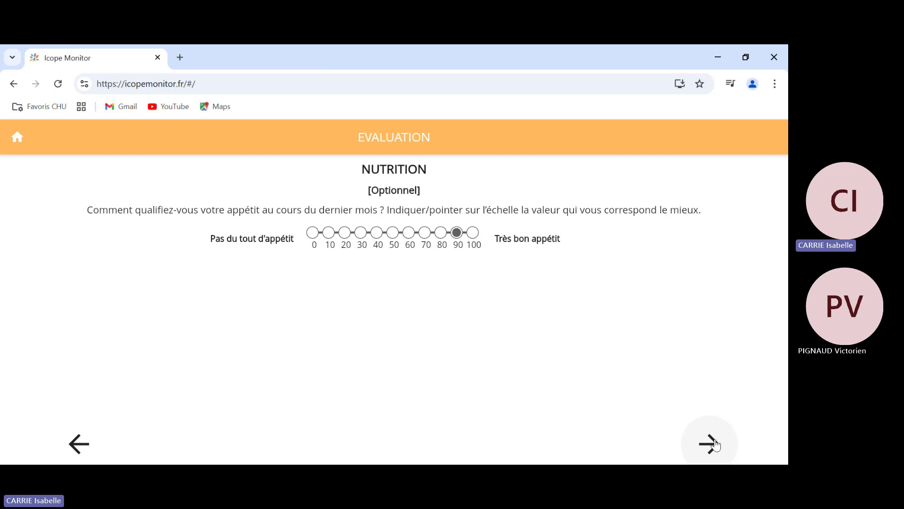
# - Recall DRAPEAU by voice and FLEUR by typing, marking the third word 'Je ne m'en souviens pas'
pyautogui.scroll(-1, 668, 355)
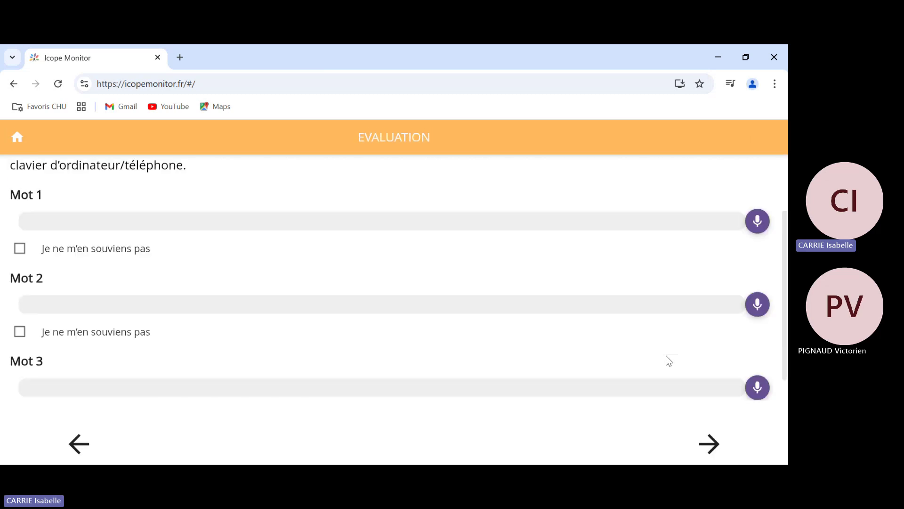
pyautogui.click(759, 222)
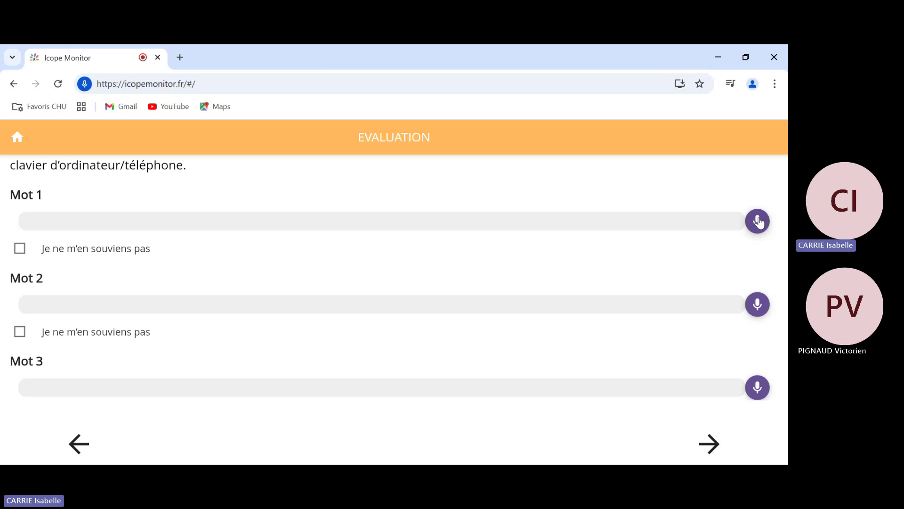
pyautogui.click(230, 303)
pyautogui.write('FLEUR')
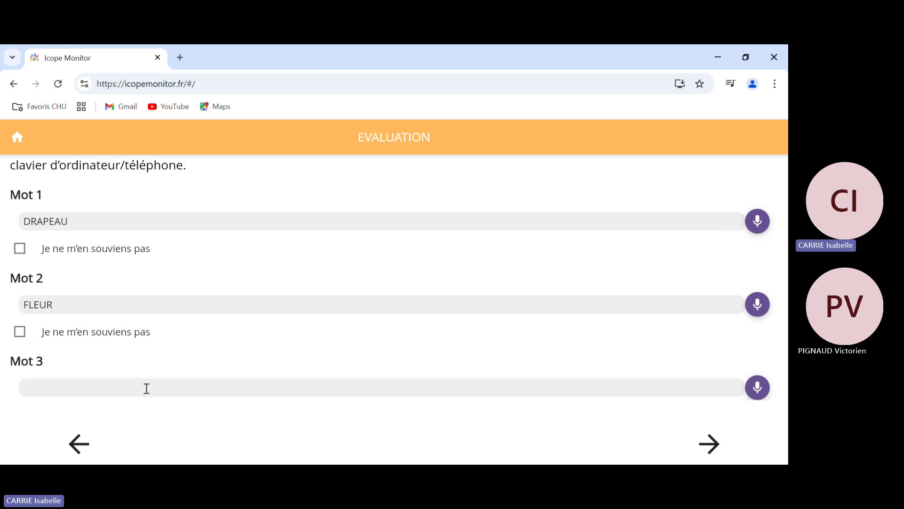
pyautogui.scroll(-1, 145, 388)
pyautogui.click(20, 385)
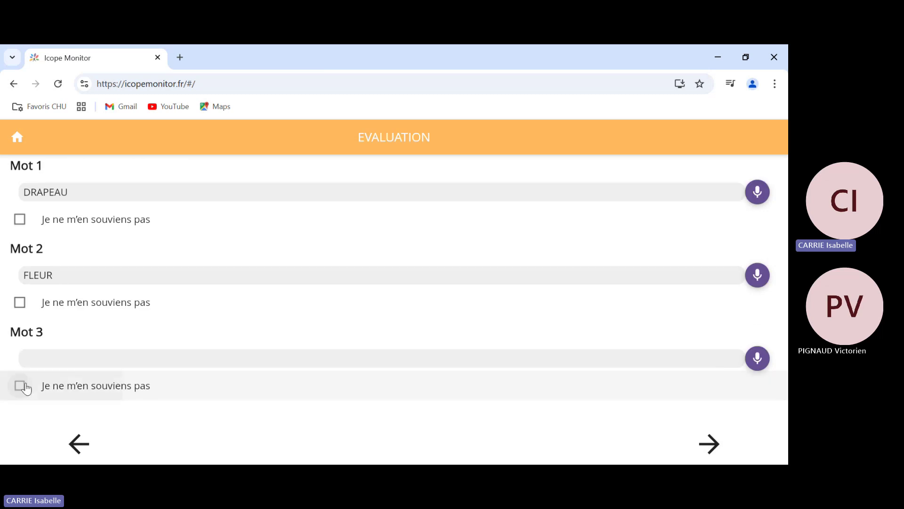
pyautogui.click(711, 444)
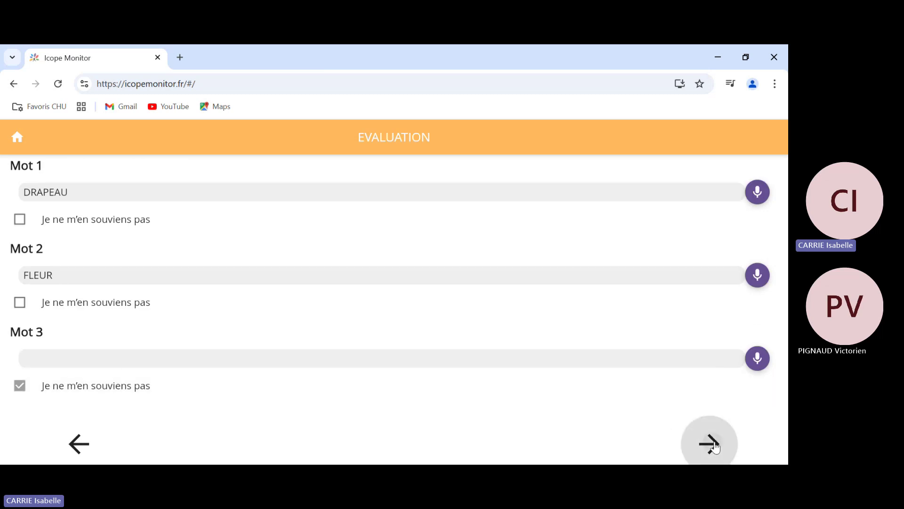
# - Report vision problems with no ophthalmologist visit, hearing not declined, and rate hearing 90
pyautogui.click(491, 298)
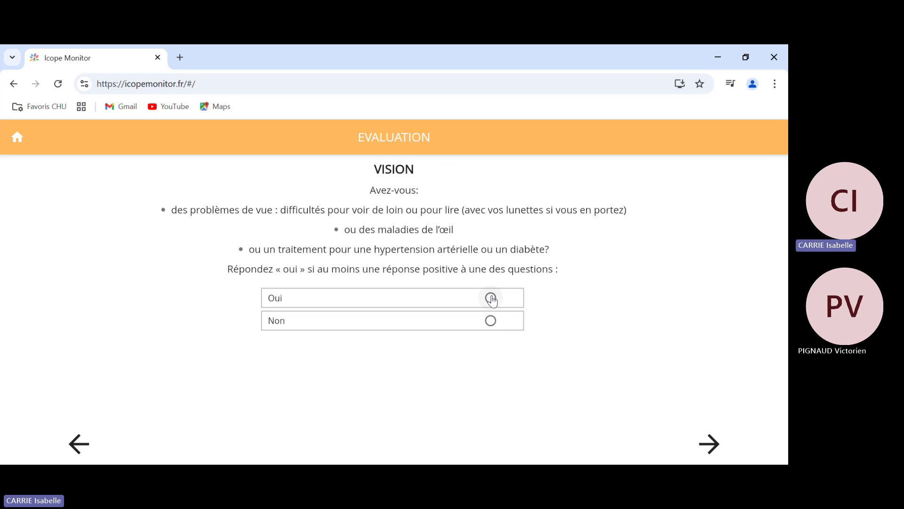
pyautogui.click(708, 443)
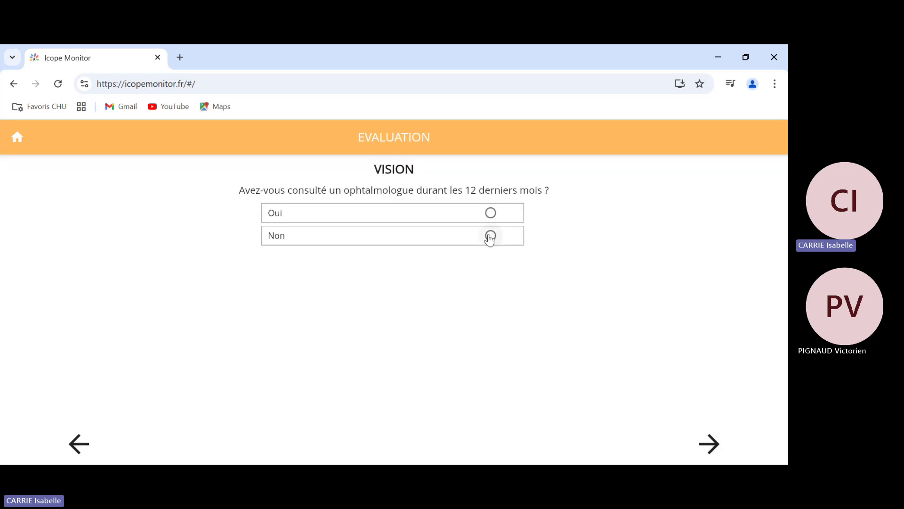
pyautogui.click(490, 236)
pyautogui.click(709, 443)
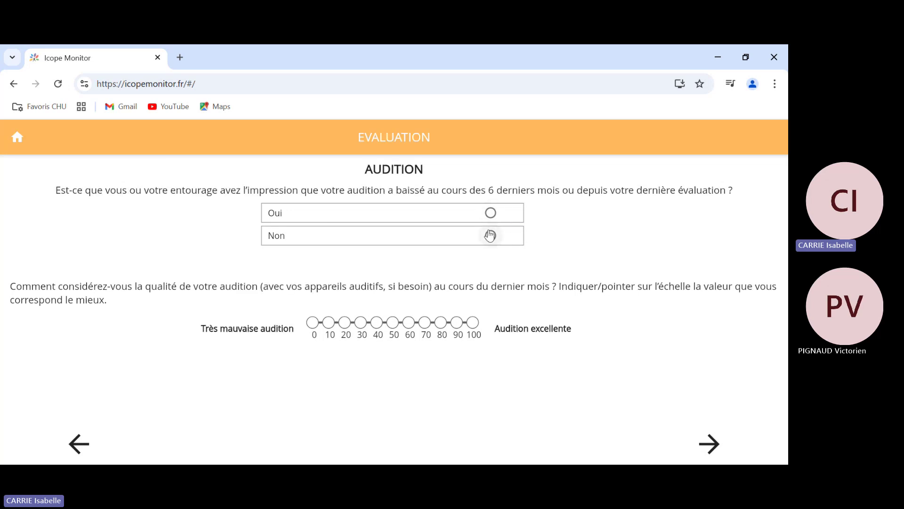
pyautogui.click(490, 236)
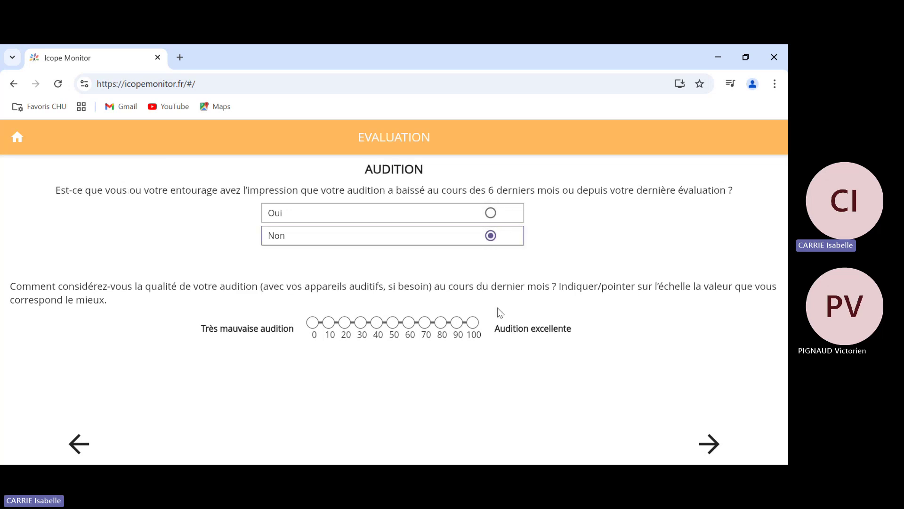
pyautogui.click(456, 323)
pyautogui.click(708, 443)
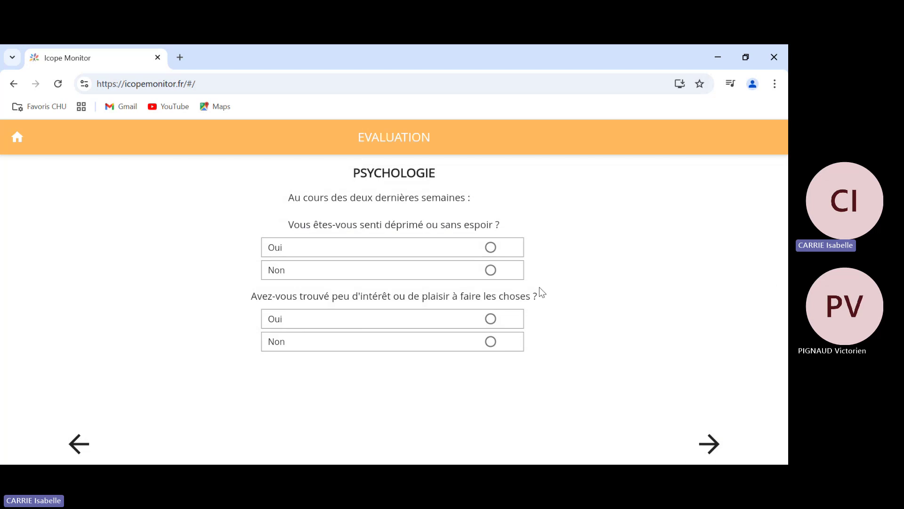
# - Answer Oui to feeling depressed and losing interest, and rate mood 90 toward Heureux
pyautogui.click(491, 247)
pyautogui.click(491, 318)
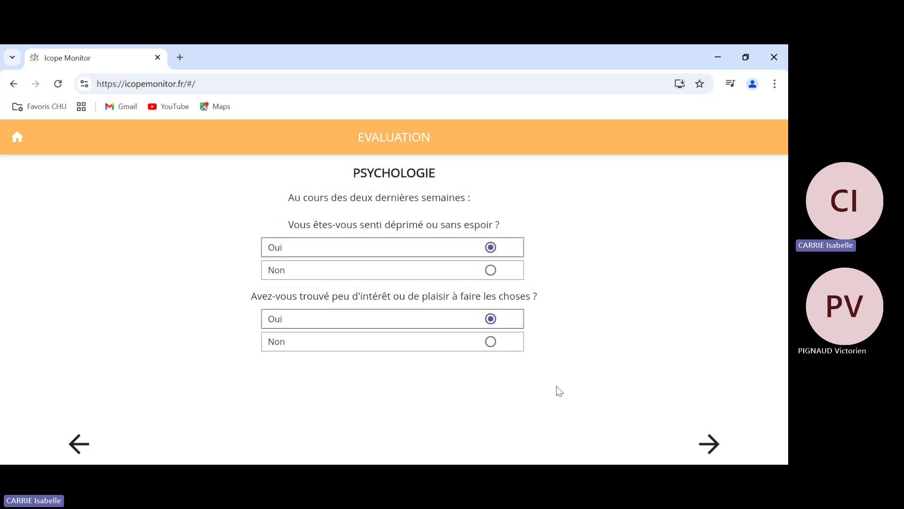
pyautogui.click(689, 441)
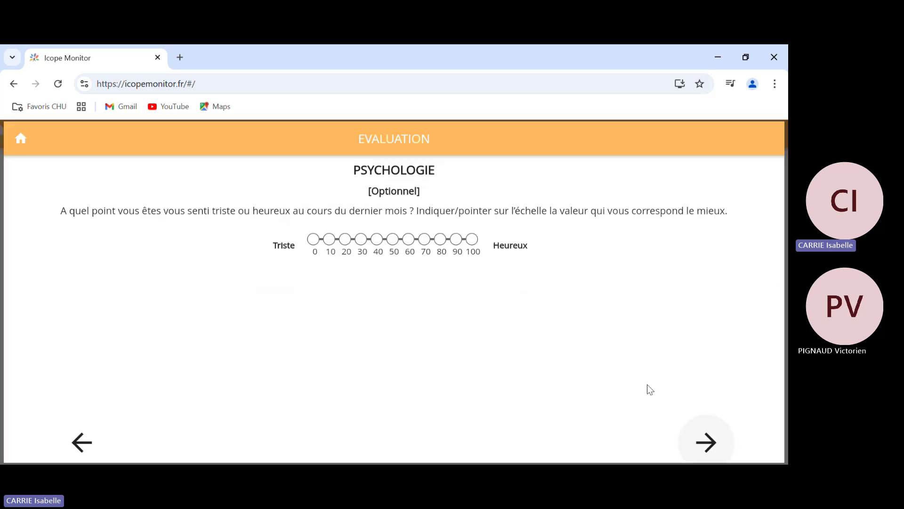
pyautogui.click(456, 239)
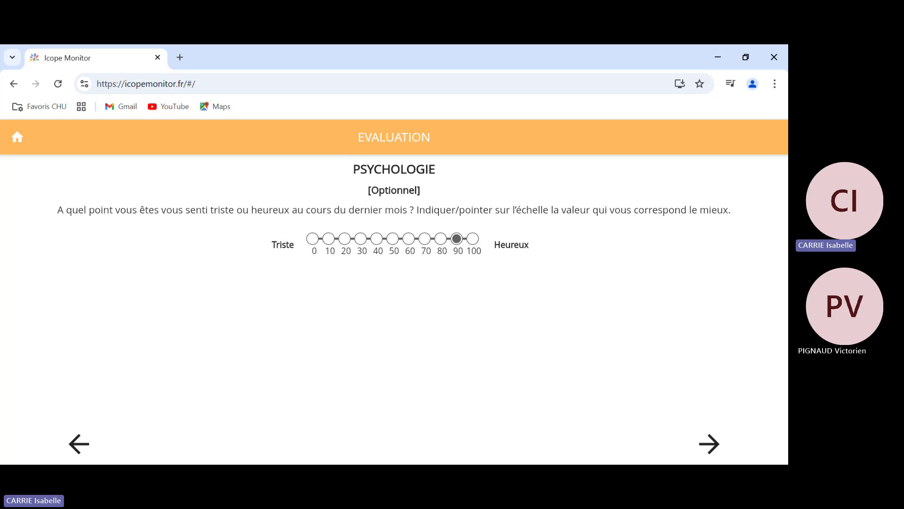
pyautogui.click(713, 451)
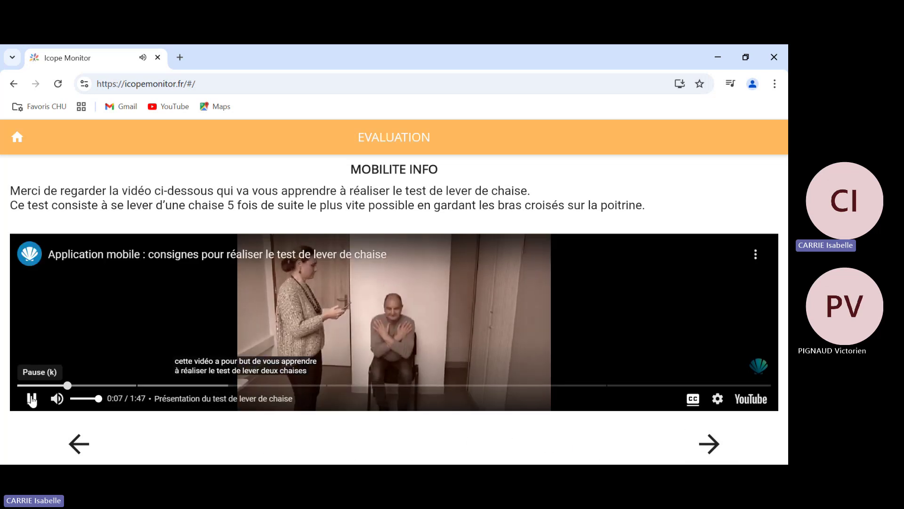
# - Pause the instruction video and time the five chair rises at 00:06:59
pyautogui.click(32, 399)
pyautogui.click(707, 444)
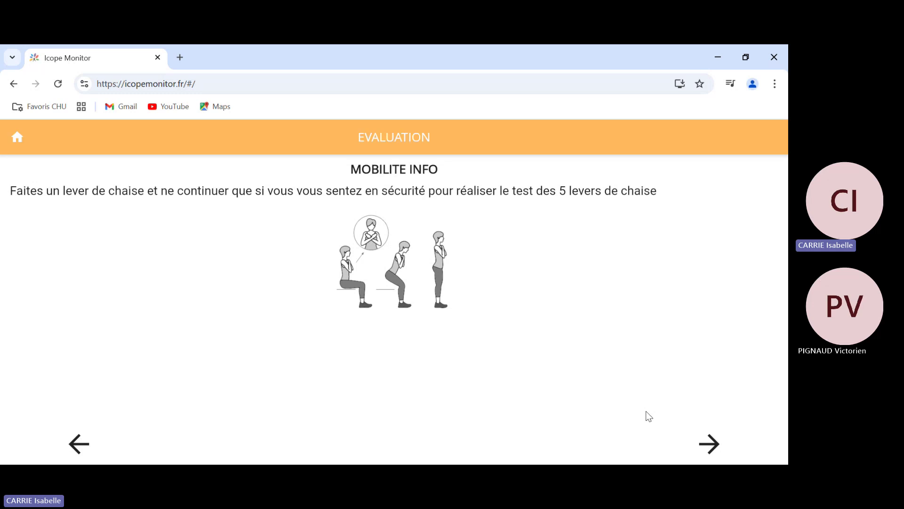
pyautogui.click(728, 443)
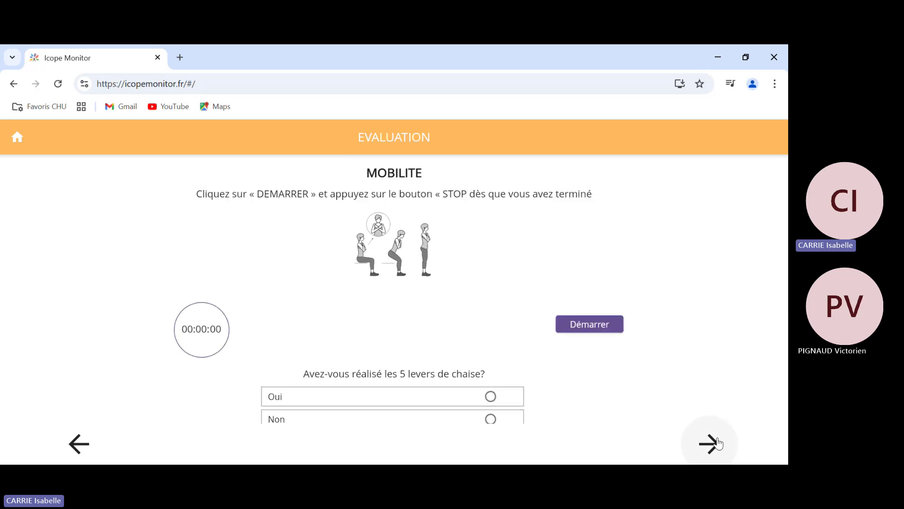
pyautogui.scroll(-1, 649, 393)
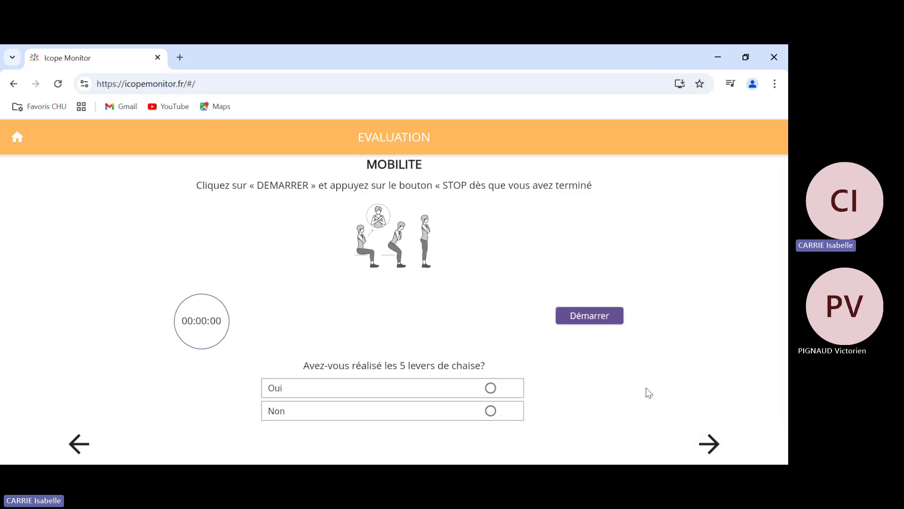
pyautogui.click(592, 322)
pyautogui.click(592, 318)
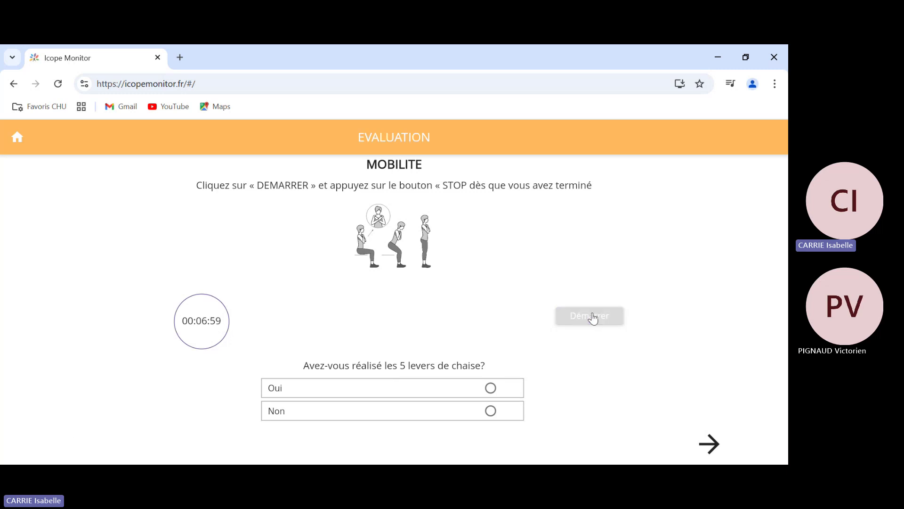
# - Answer Oui that all five rises were done and within the time limit
pyautogui.click(491, 389)
pyautogui.click(709, 443)
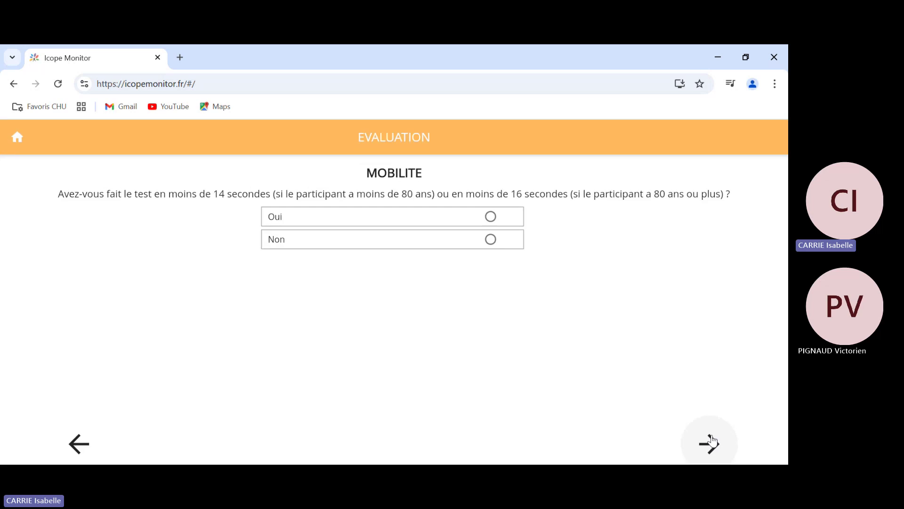
pyautogui.click(491, 216)
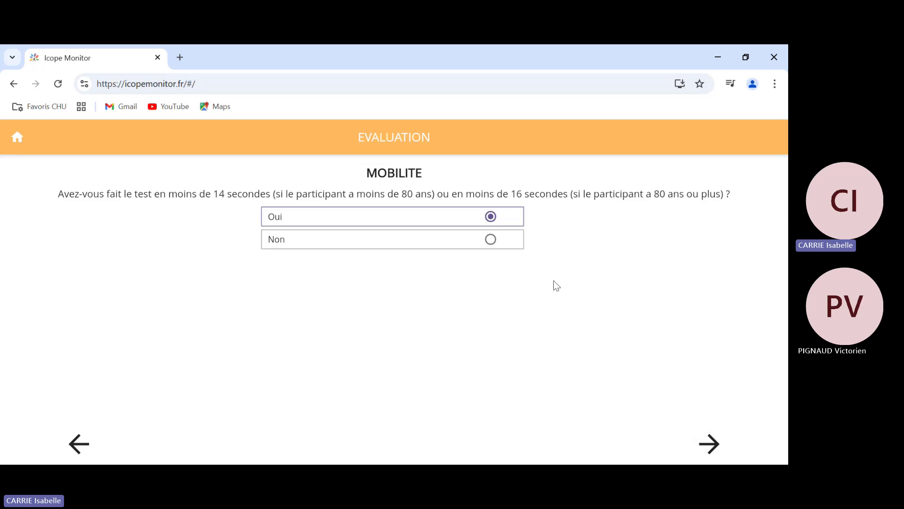
pyautogui.click(708, 442)
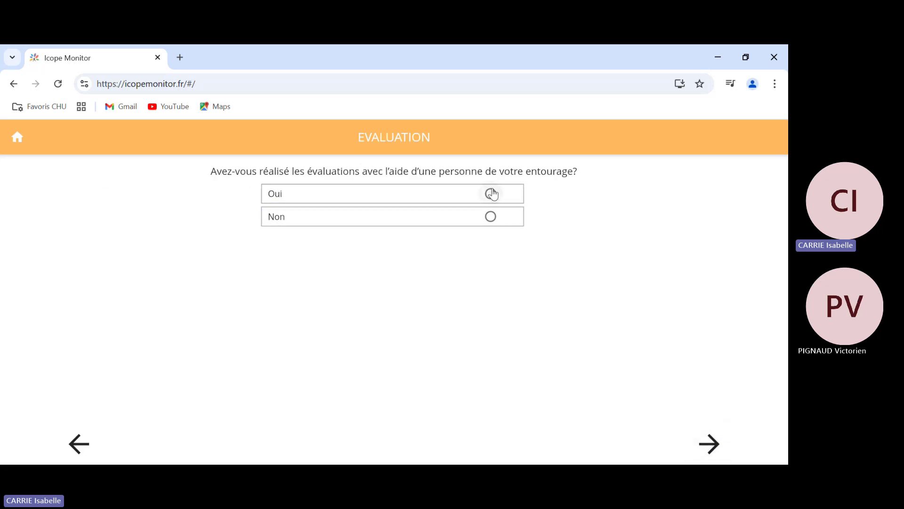
# - Answer Oui for help received, view the six-function results, and download assessment_result (5).pdf
pyautogui.click(492, 193)
pyautogui.click(710, 440)
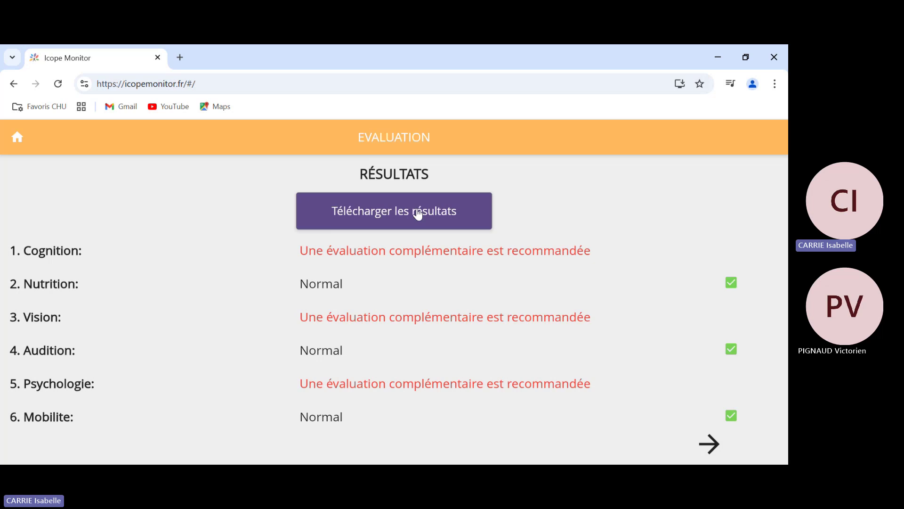
pyautogui.click(417, 215)
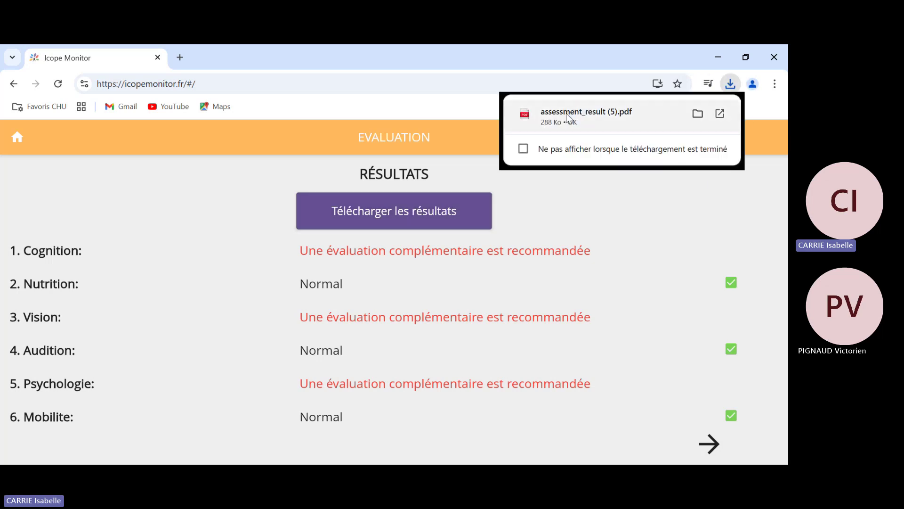
# - Review assessment_result (5).pdf in the Chrome viewer, then return to the ICOPE Monitor results page
pyautogui.click(571, 107)
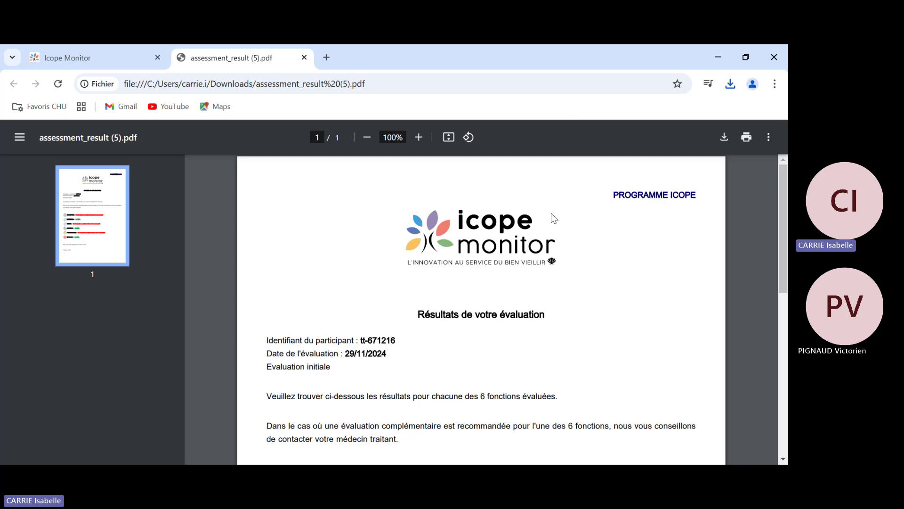
pyautogui.scroll(-1, 551, 214)
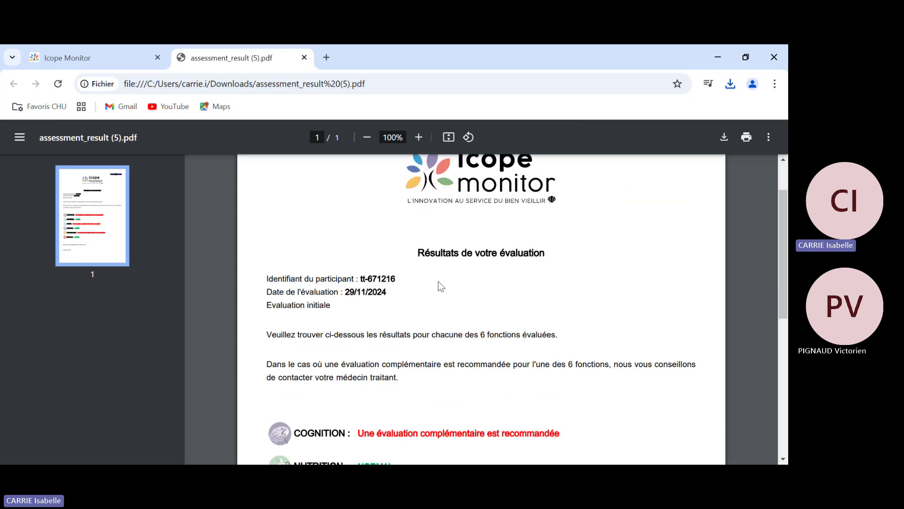
pyautogui.click(117, 57)
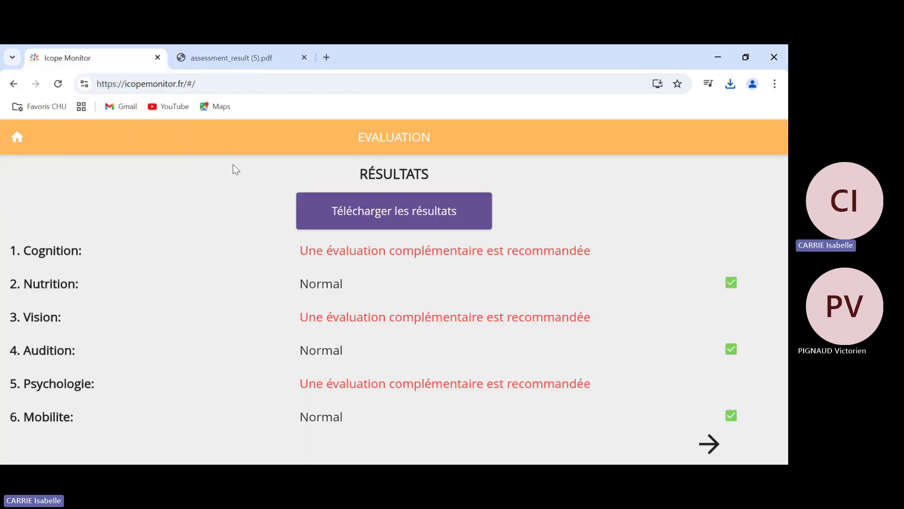
# - Advance through the lifestyle advice and 29/05/2025 thank-you pages to the CHU Toulouse Gérontopôle screen
pyautogui.click(710, 444)
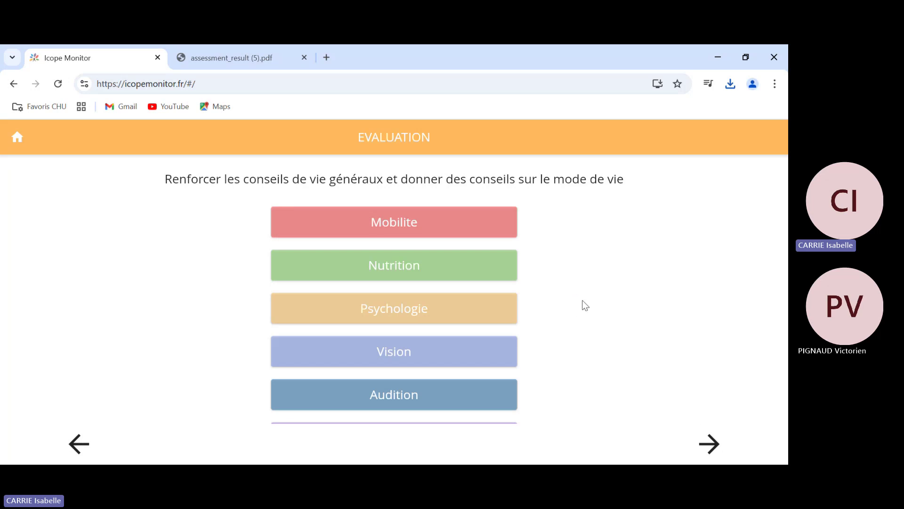
pyautogui.click(709, 444)
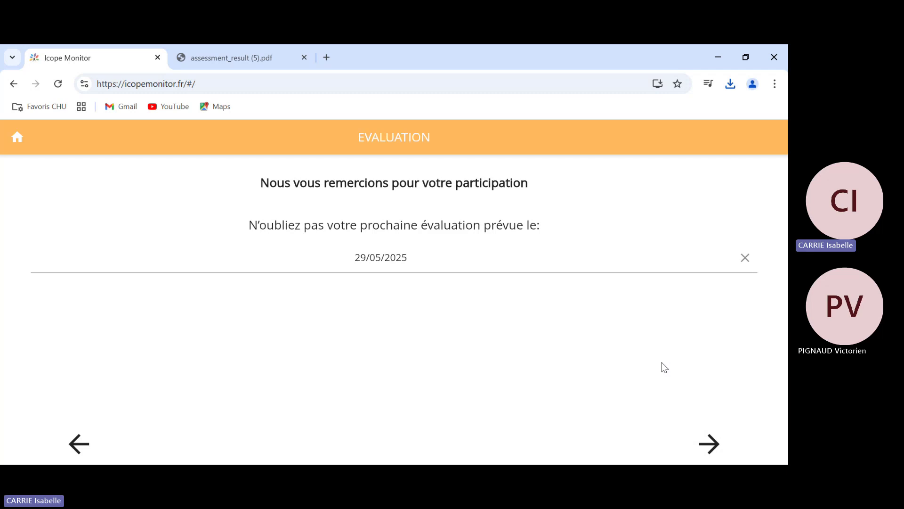
pyautogui.click(717, 442)
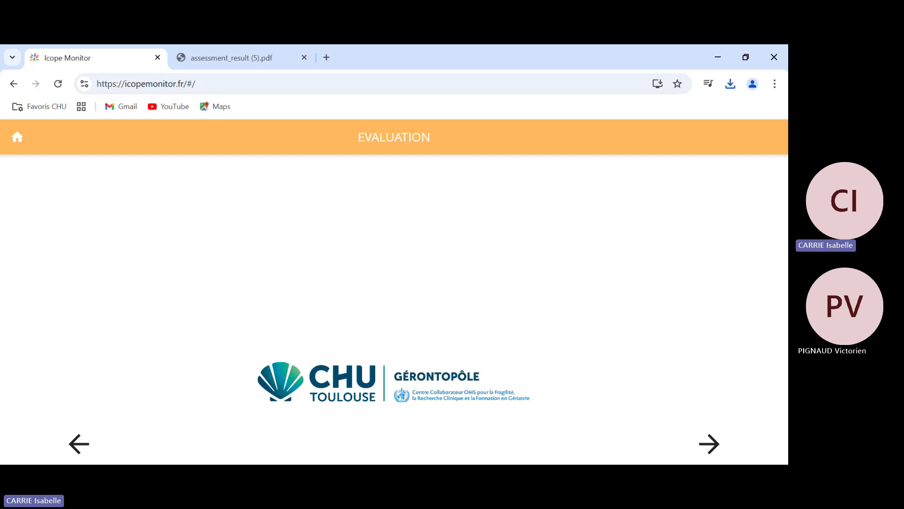